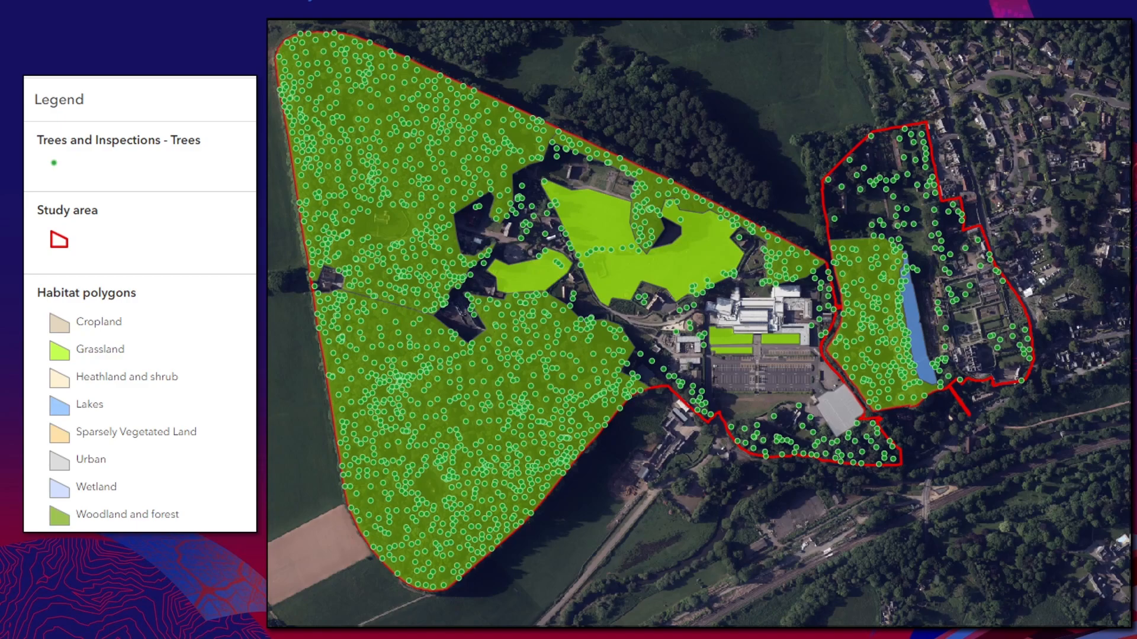
{"action": "key", "text": "Right"}
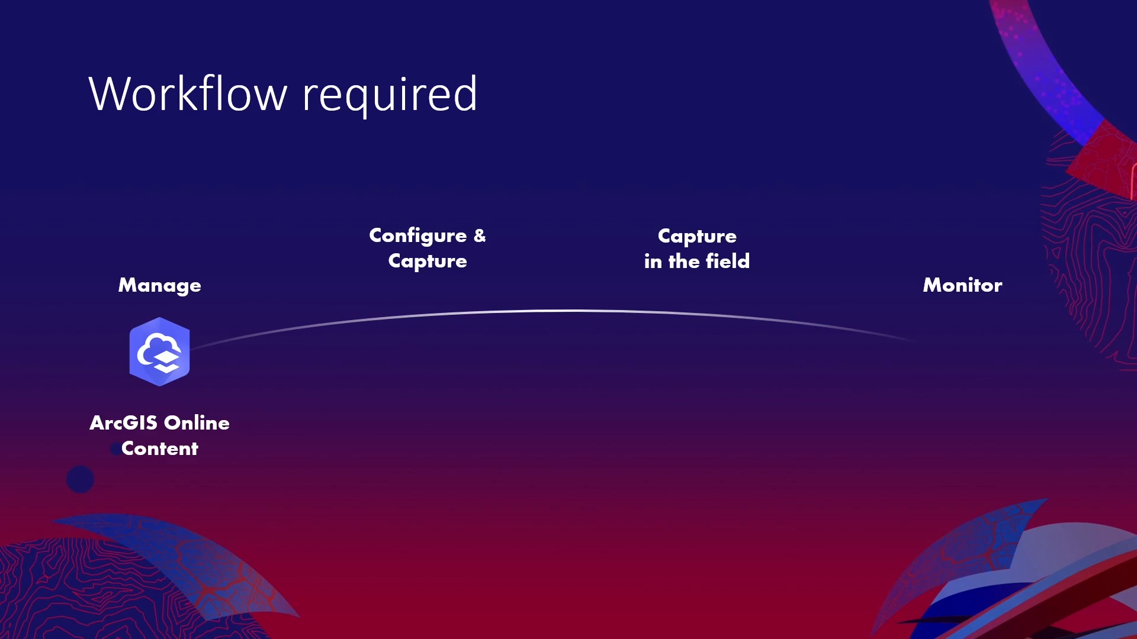
{"action": "key", "text": "Right"}
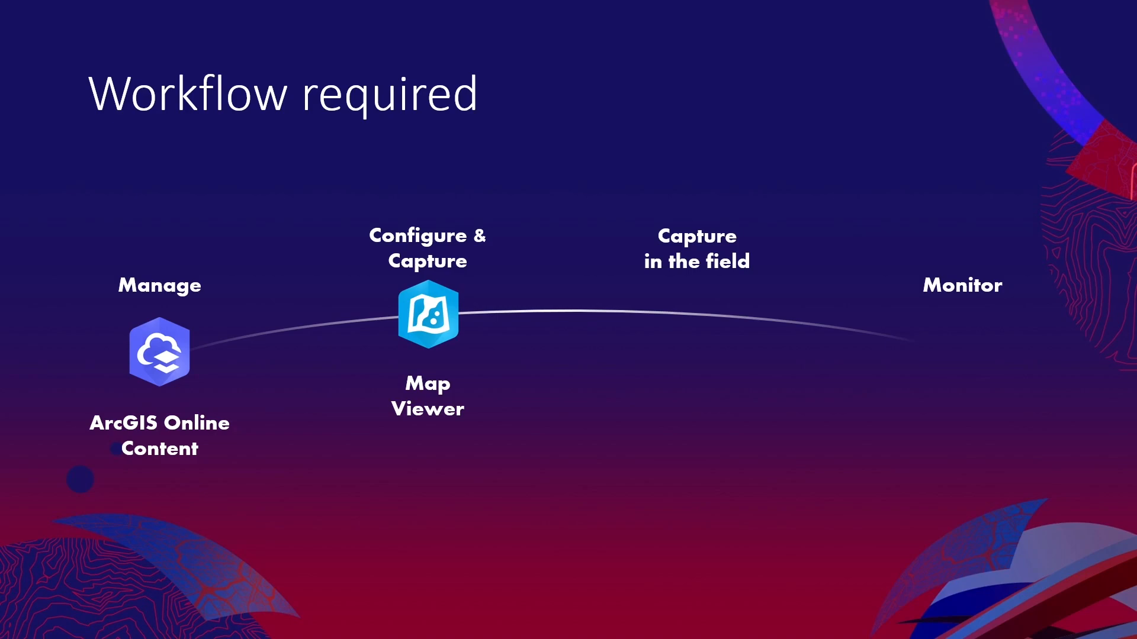
{"action": "key", "text": "Right"}
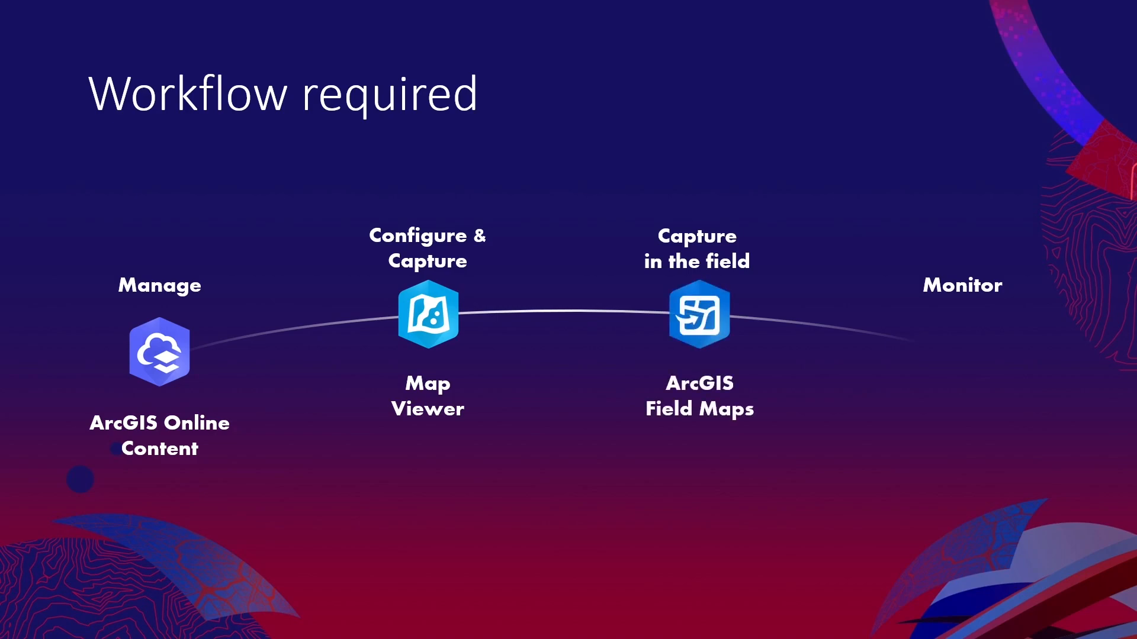
{"action": "key", "text": "Right"}
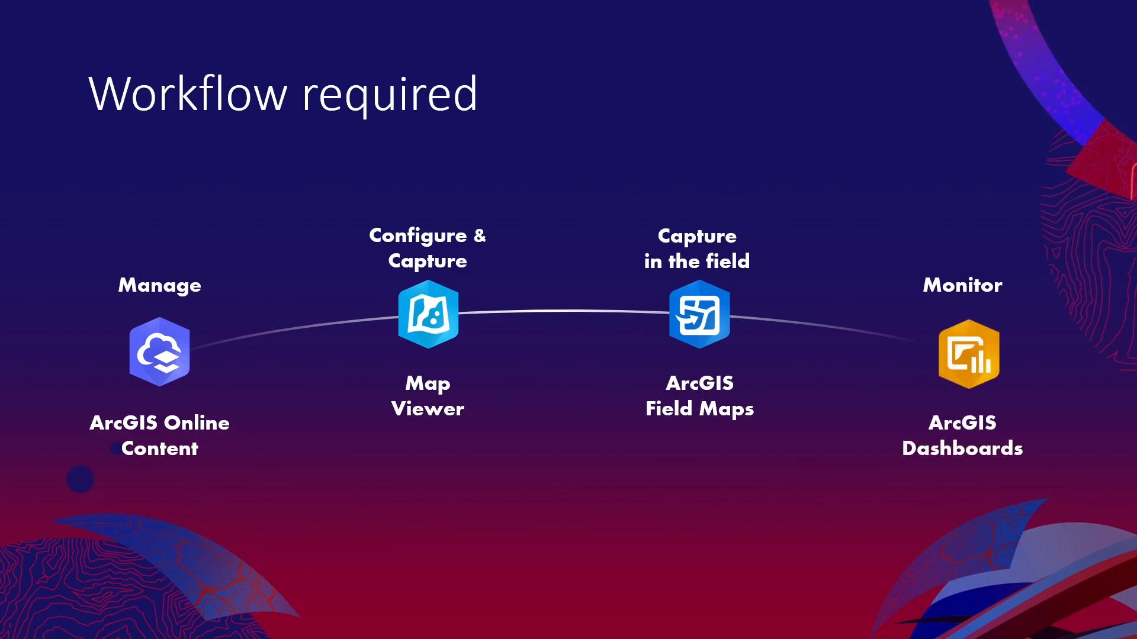
{"action": "key", "text": "Right"}
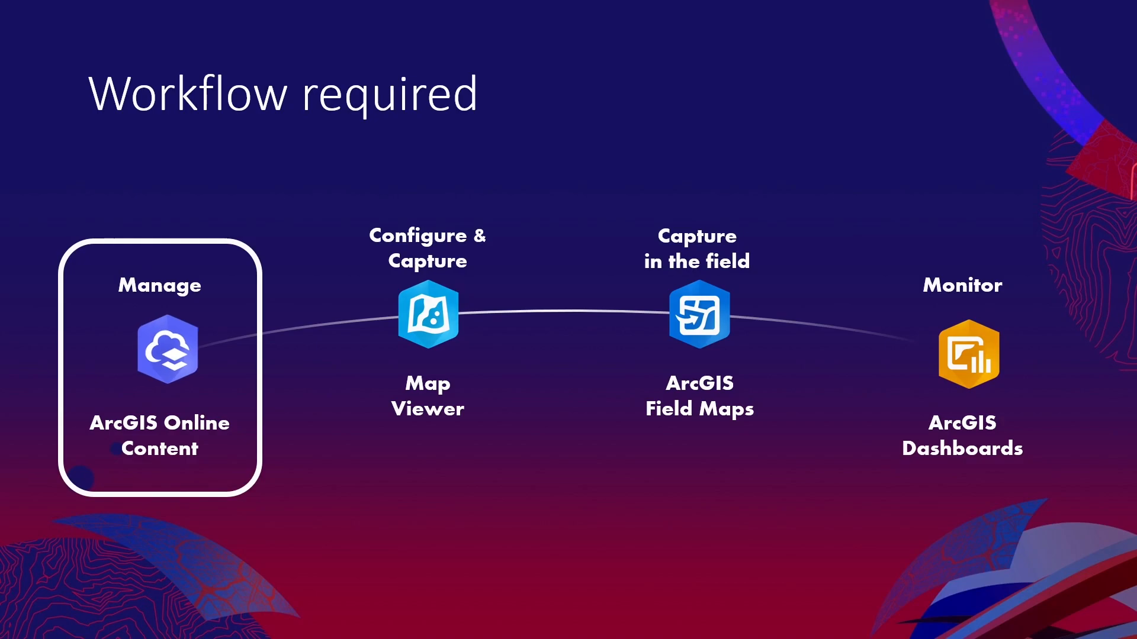
{"action": "key", "text": "Right"}
{"action": "key", "text": "Right"}
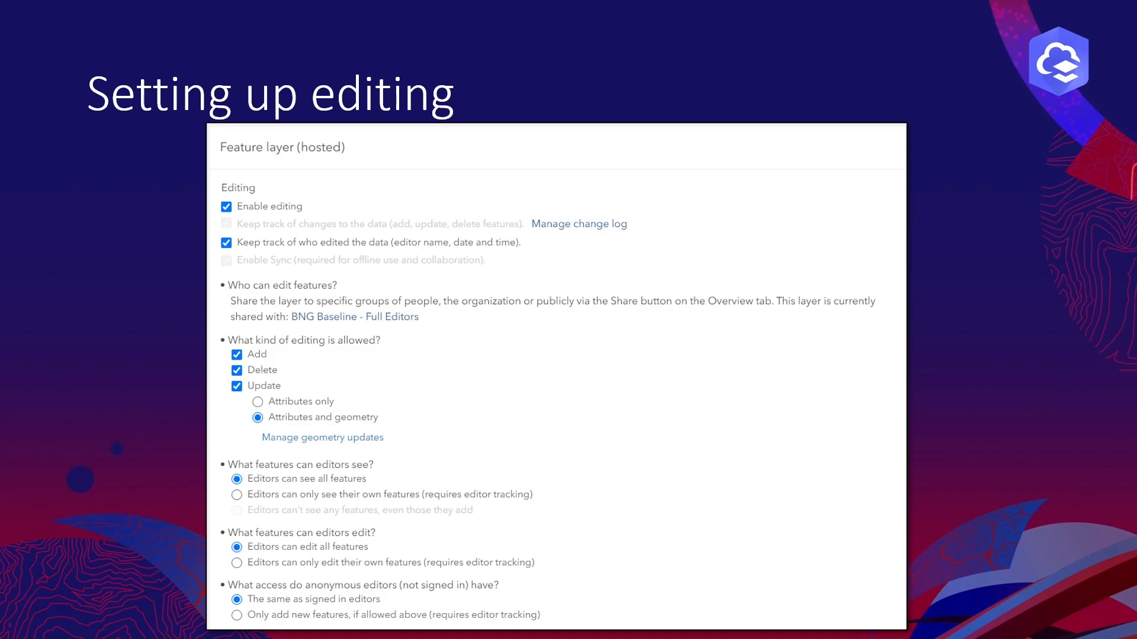
{"action": "key", "text": "Right"}
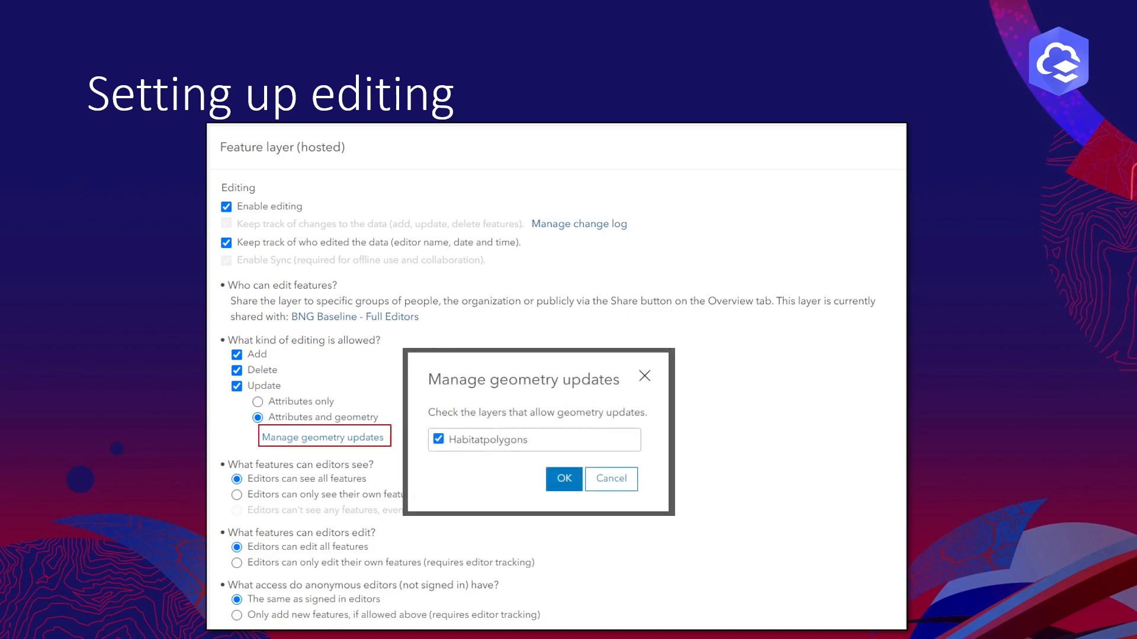
{"action": "key", "text": "Right"}
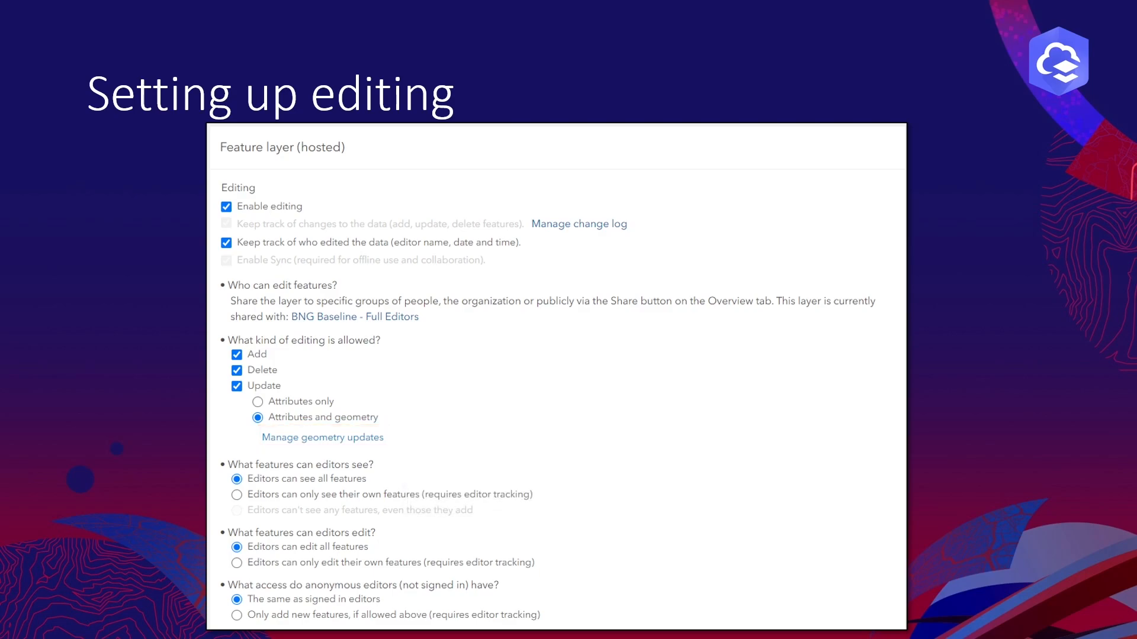
{"action": "key", "text": "Right"}
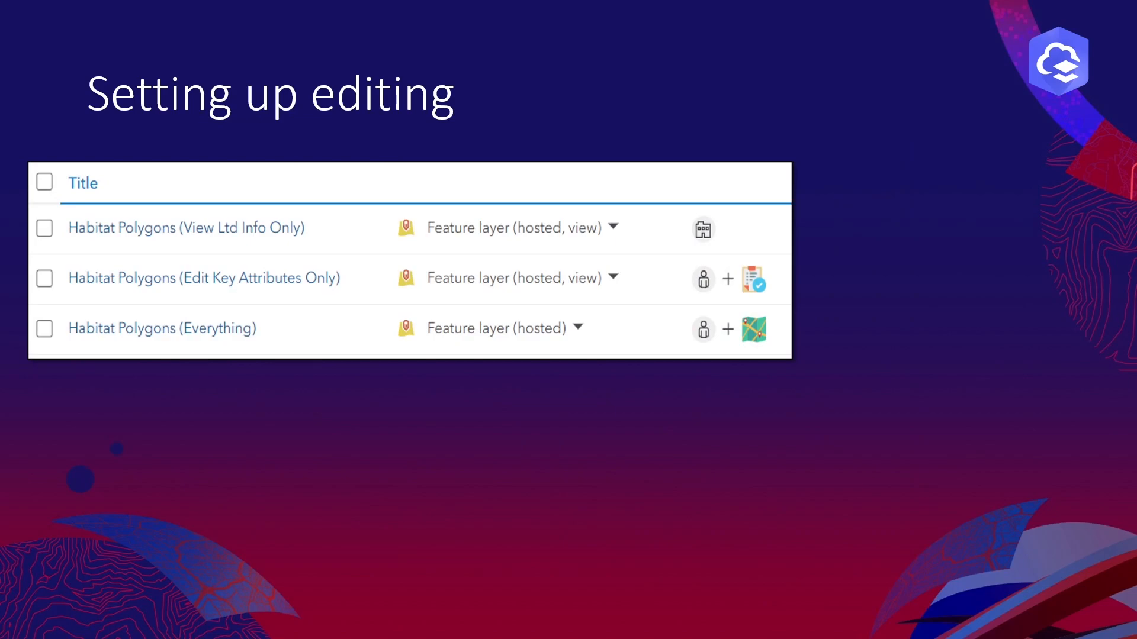
{"action": "key", "text": "Right"}
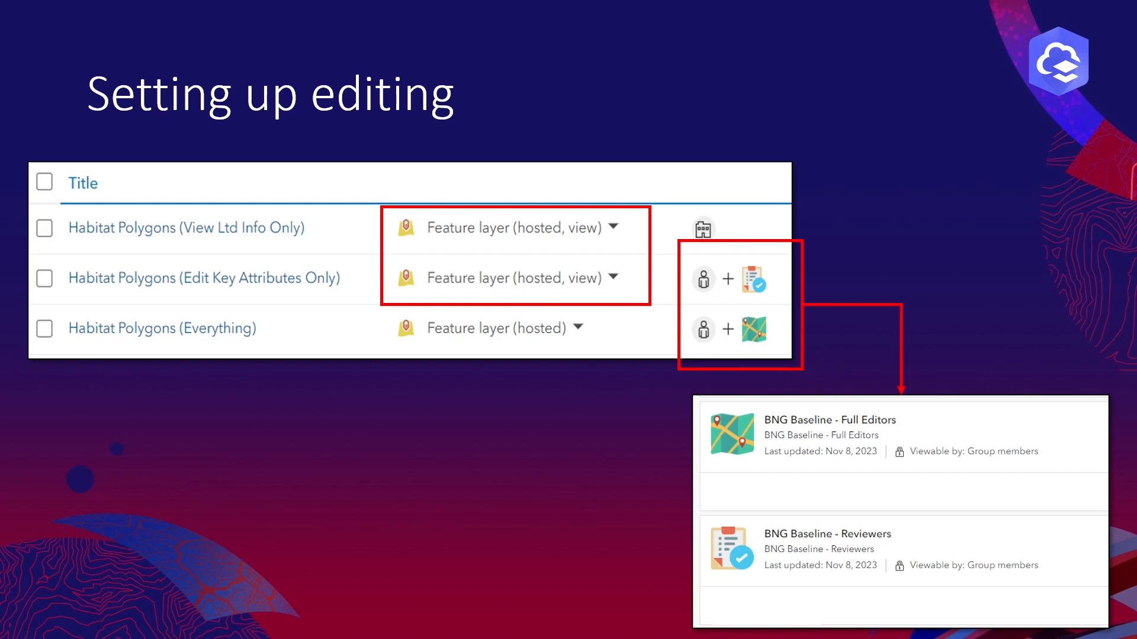
{"action": "key", "text": "Right"}
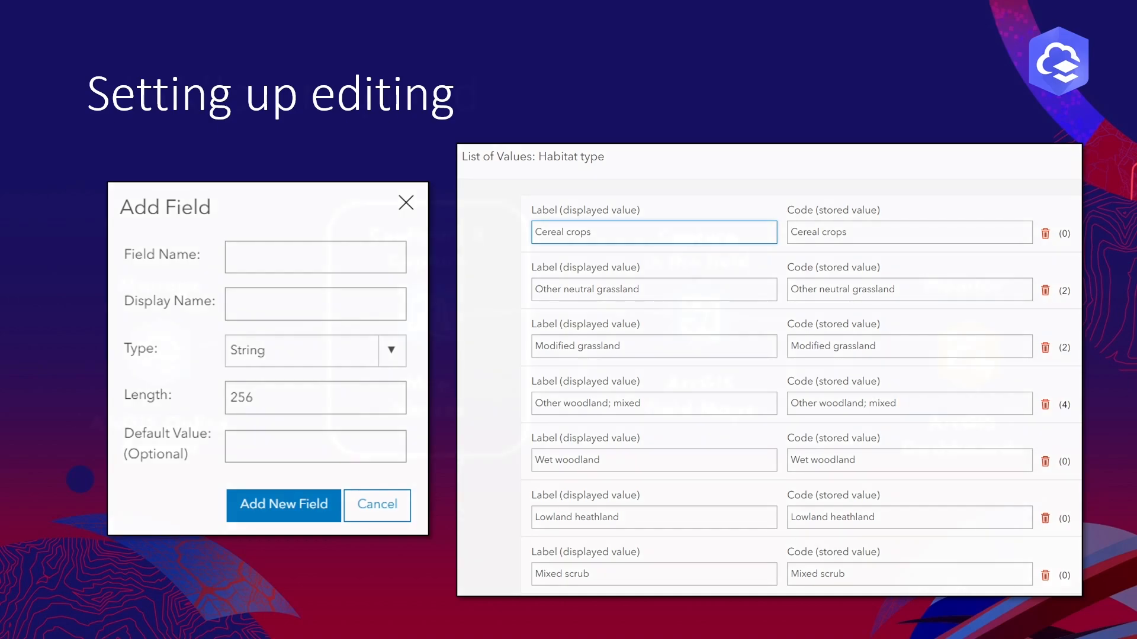
{"action": "key", "text": "Right"}
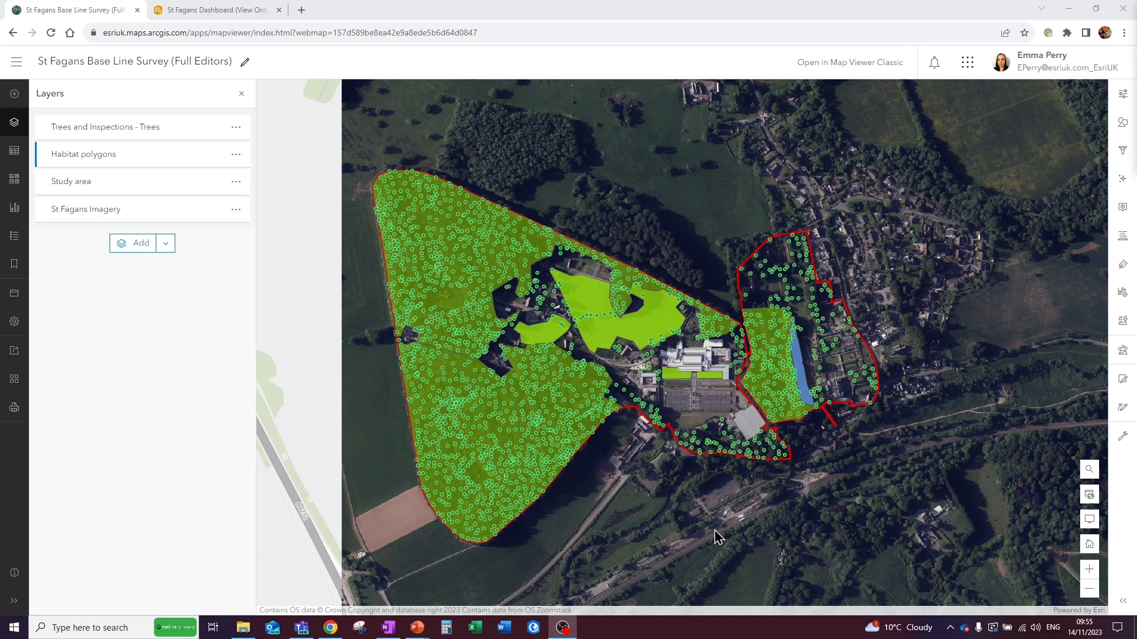
- Open the map's feature editor and start creating a Grassland feature in the Habitat polygons layer near the main building's car park
{"action": "left_click", "coordinate": [1123, 382]}
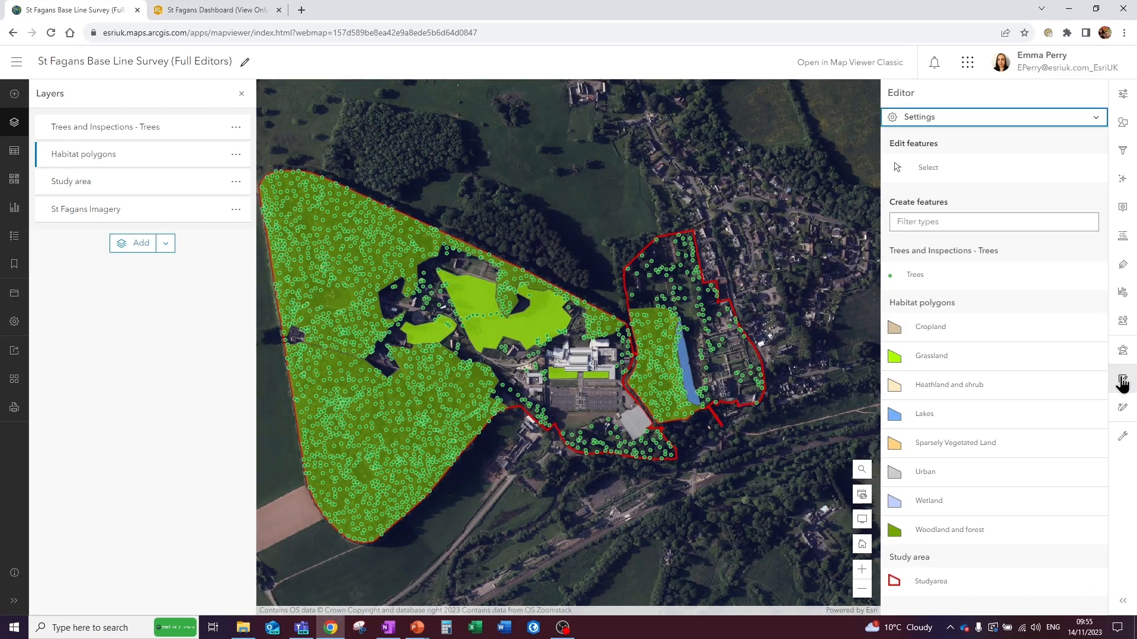
{"action": "scroll", "coordinate": [582, 394], "scroll_direction": "up", "scroll_amount": 2}
{"action": "scroll", "coordinate": [582, 394], "scroll_direction": "up", "scroll_amount": 2}
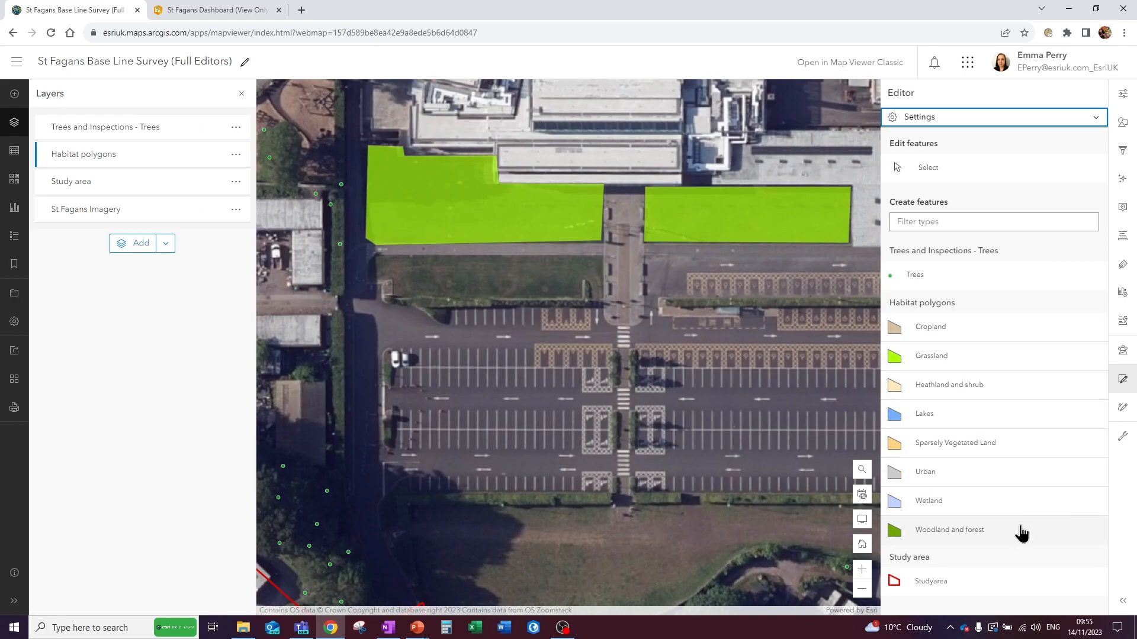
{"action": "left_click", "coordinate": [974, 360]}
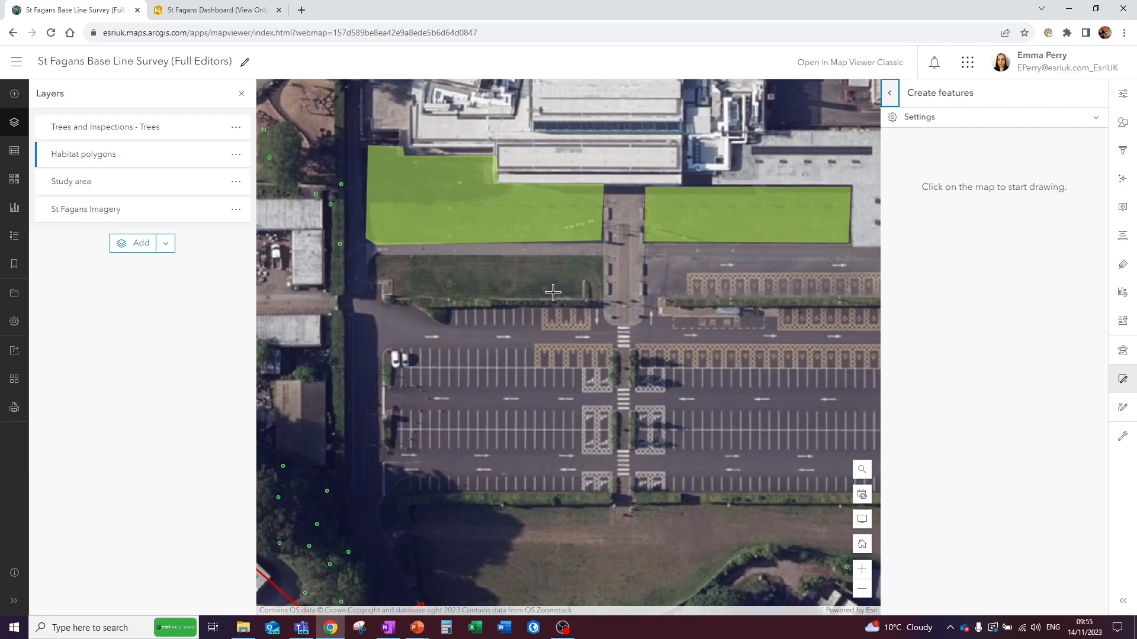
- Enable tooltips and snapping for drawing, with Habitat polygons as the only snapping layer
{"action": "left_click", "coordinate": [1097, 119]}
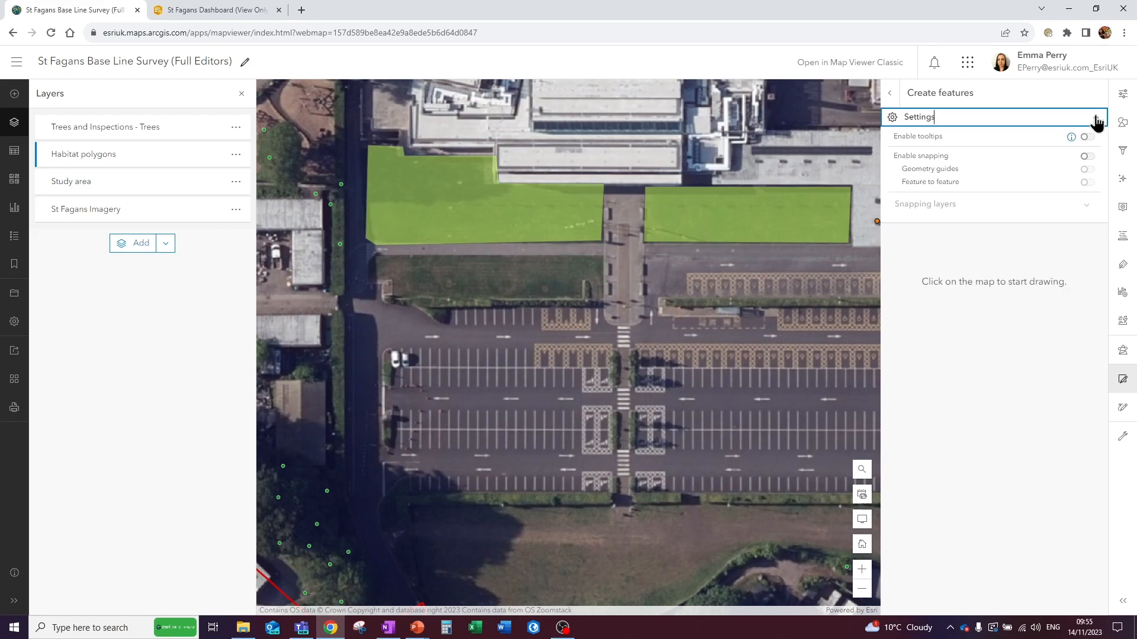
{"action": "left_click", "coordinate": [1088, 137]}
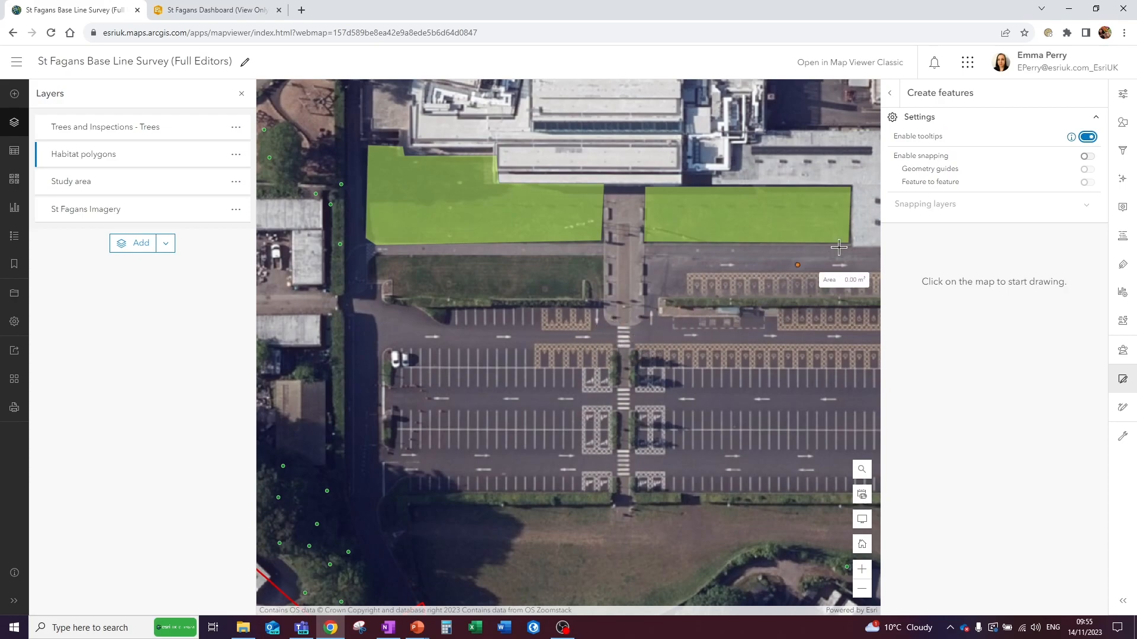
{"action": "left_click", "coordinate": [1088, 158]}
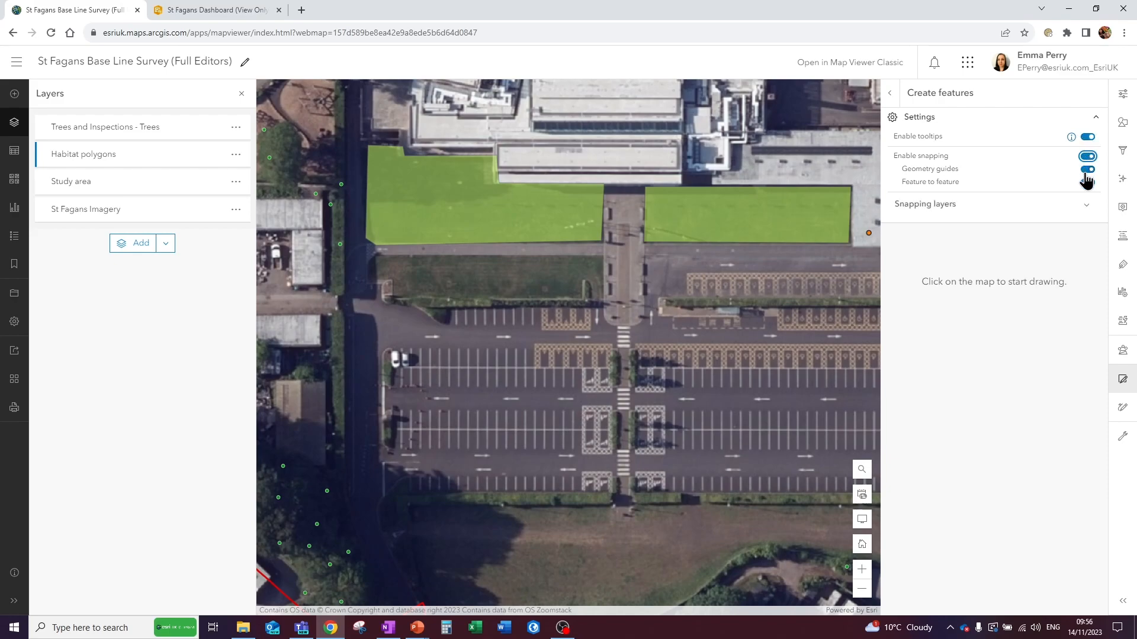
{"action": "left_click", "coordinate": [1086, 209]}
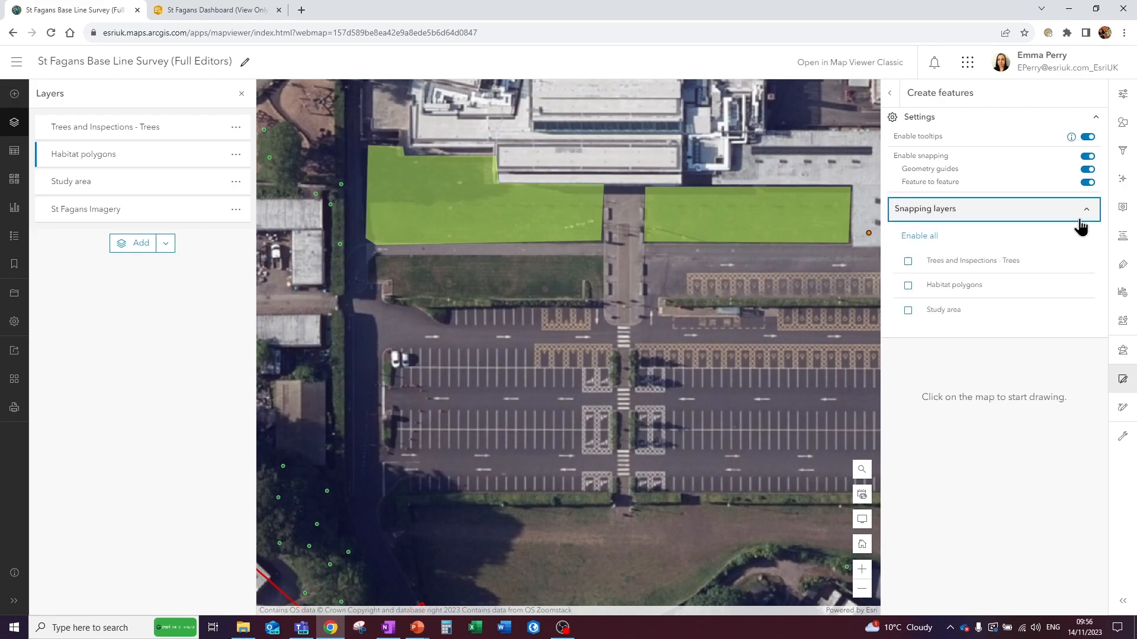
{"action": "left_click", "coordinate": [908, 286]}
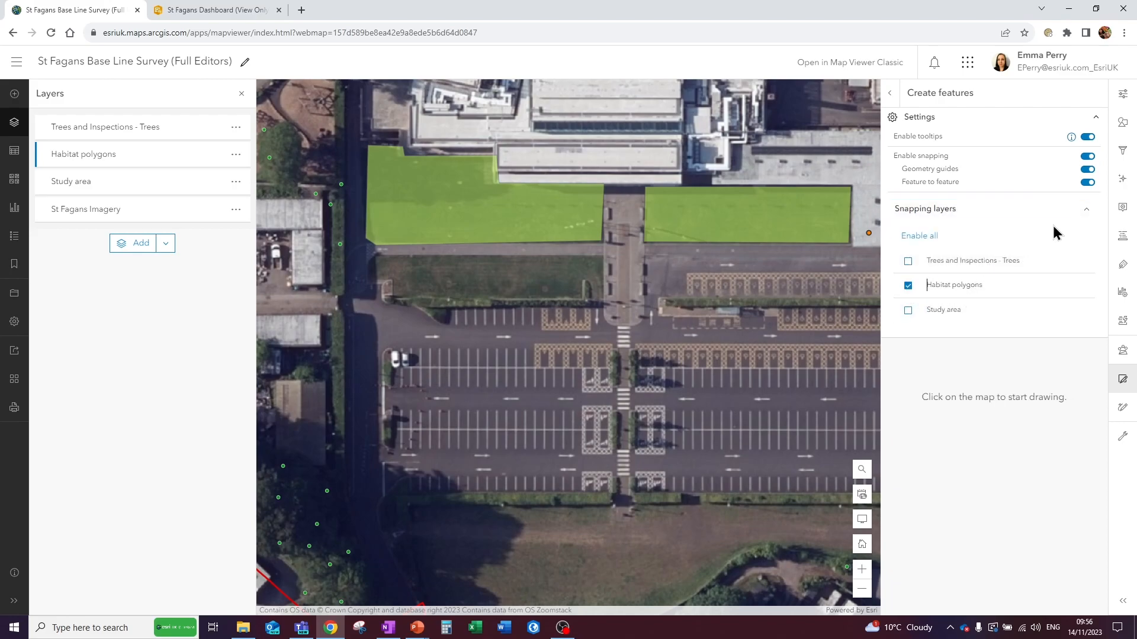
{"action": "left_click", "coordinate": [1087, 211]}
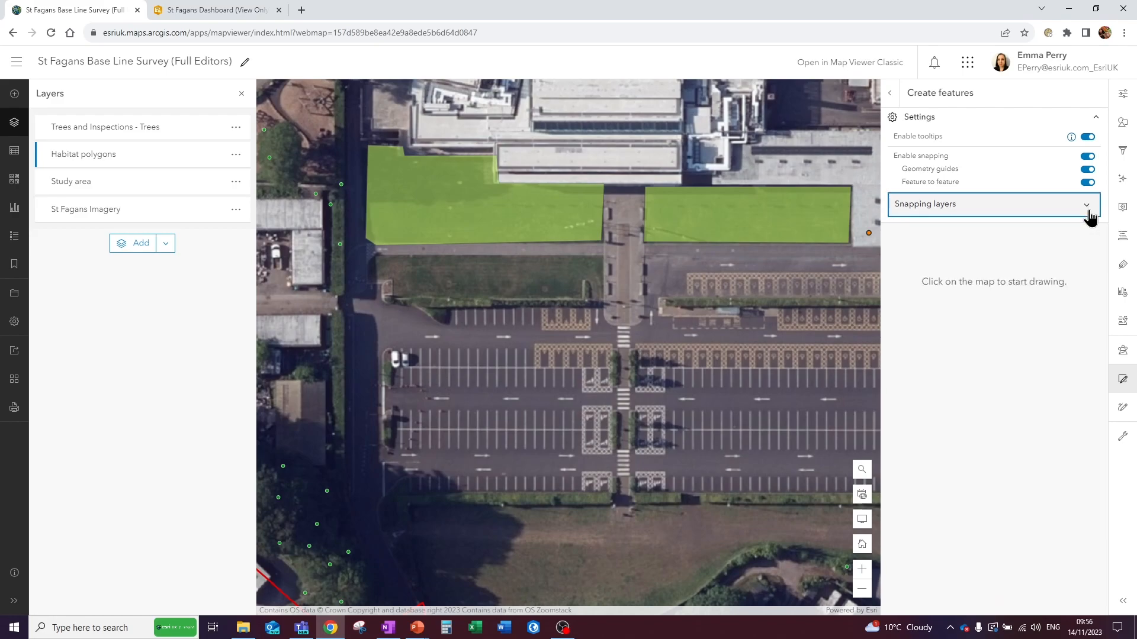
{"action": "left_click", "coordinate": [1095, 118]}
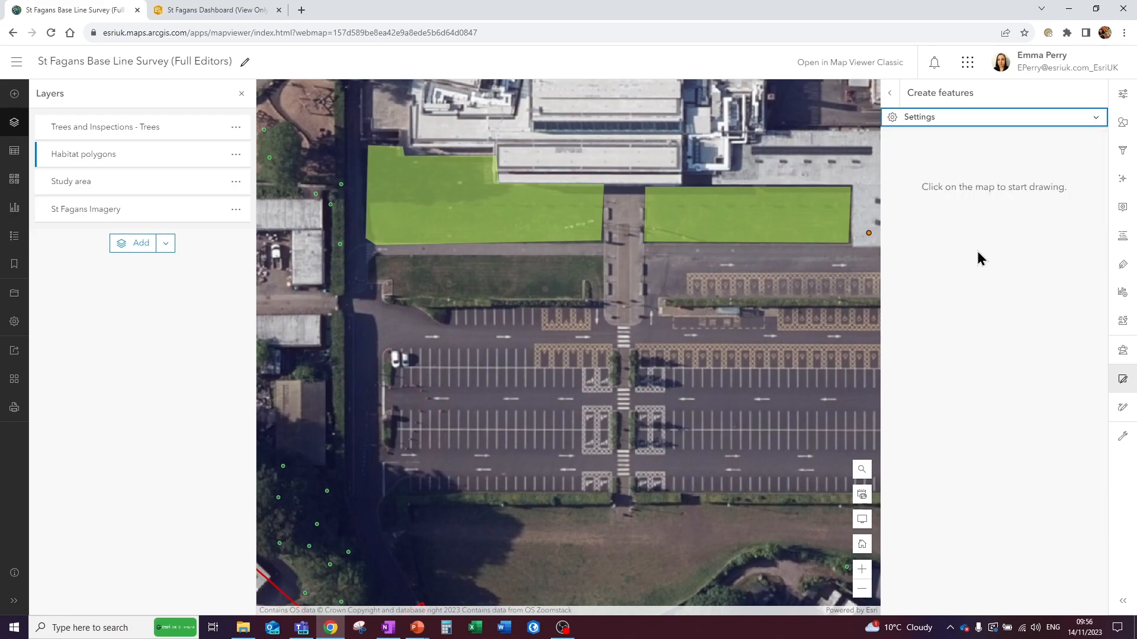
- Draw a Grassland polygon about 57 m by 12 m around the lawn just north of the car park, and slightly adjust its size and rotation
{"action": "left_click", "coordinate": [602, 256]}
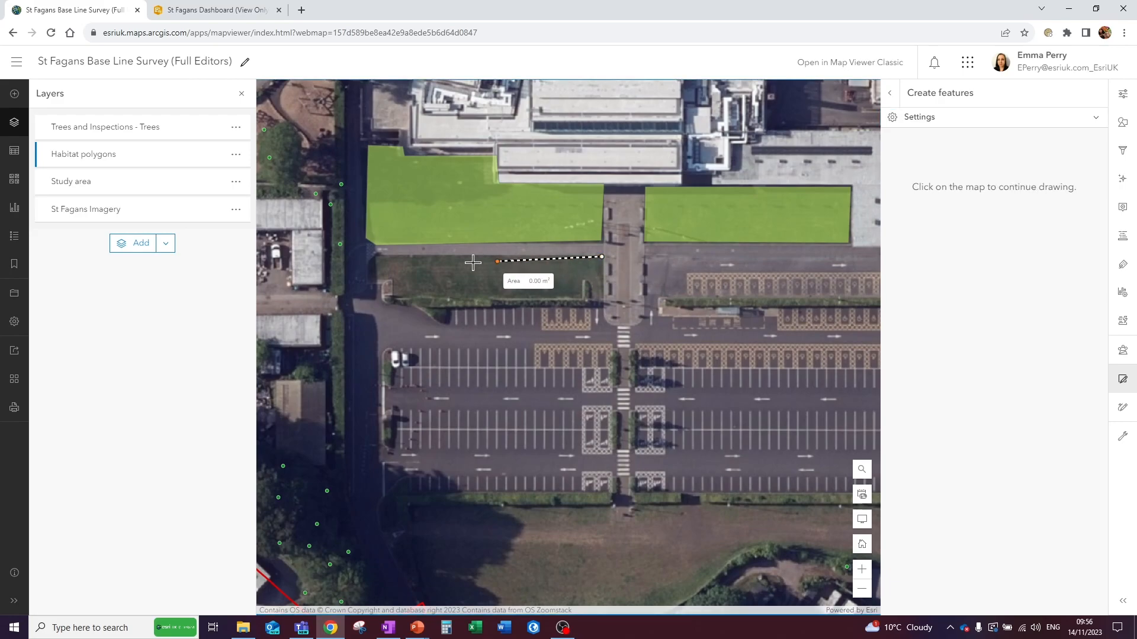
{"action": "left_click", "coordinate": [377, 256]}
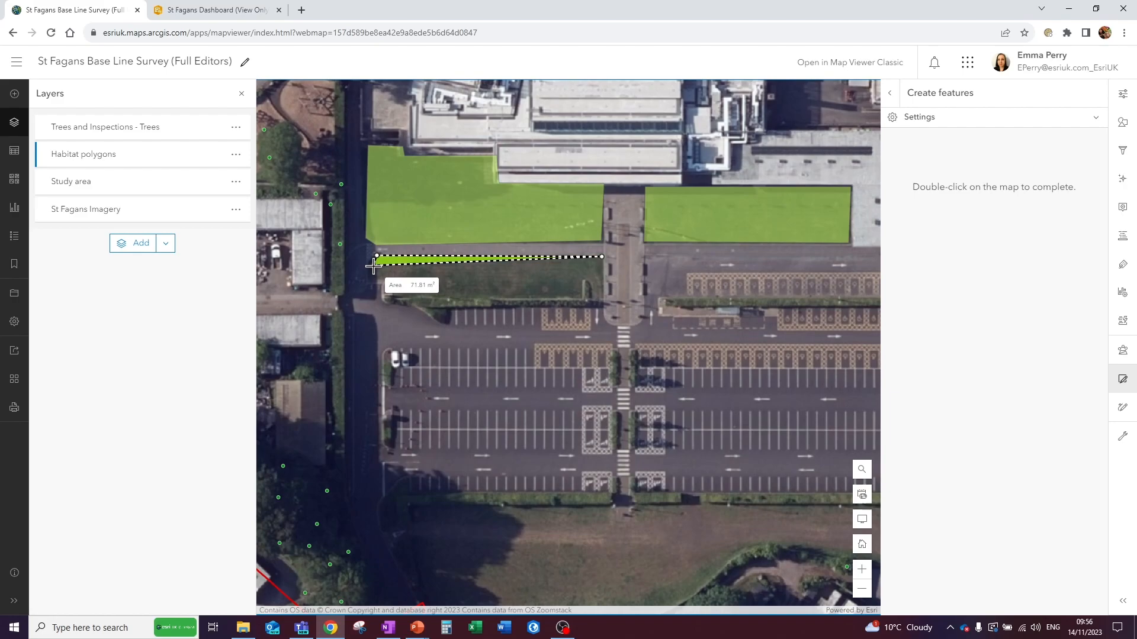
{"action": "left_click", "coordinate": [373, 266]}
{"action": "left_click", "coordinate": [375, 281]}
{"action": "left_click", "coordinate": [401, 280]}
{"action": "left_click", "coordinate": [402, 301]}
{"action": "left_click", "coordinate": [518, 301]}
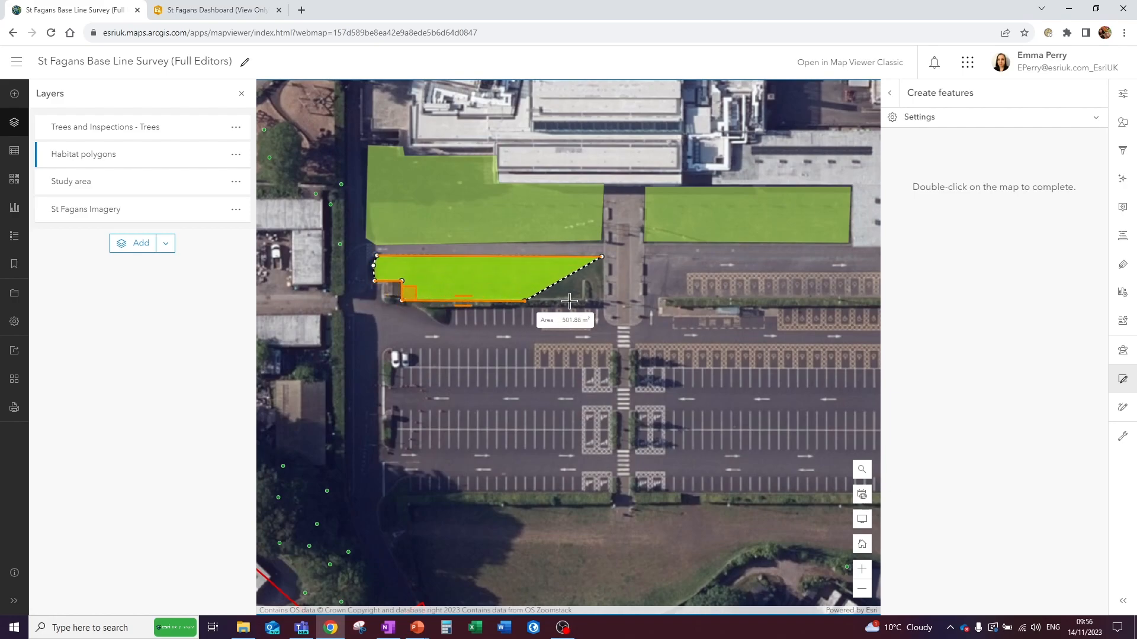
{"action": "double_click", "coordinate": [603, 303]}
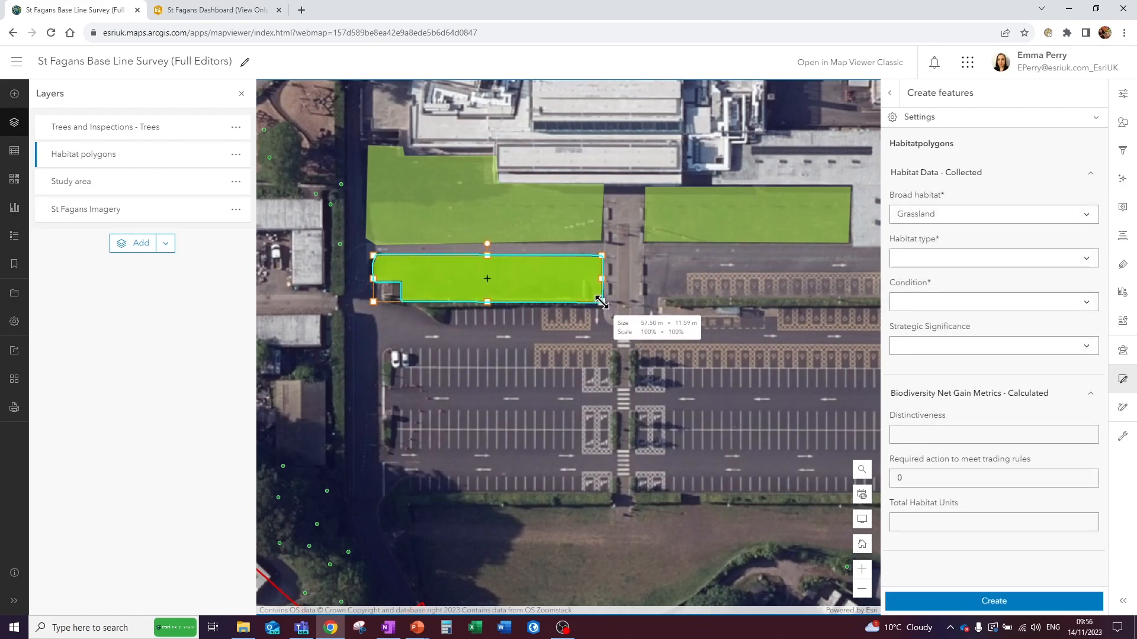
{"action": "mouse_move", "coordinate": [602, 302]}
{"action": "left_mouse_down"}
{"action": "mouse_move", "coordinate": [617, 319]}
{"action": "mouse_move", "coordinate": [602, 302]}
{"action": "left_mouse_up"}
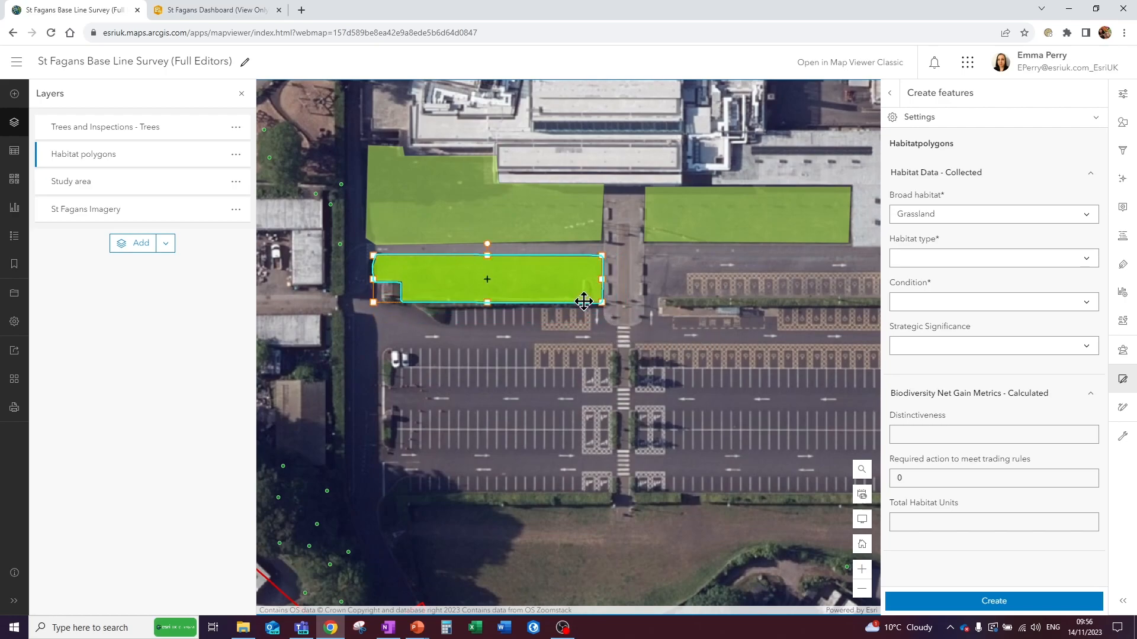
{"action": "mouse_move", "coordinate": [488, 247]}
{"action": "left_mouse_down"}
{"action": "mouse_move", "coordinate": [500, 247]}
{"action": "mouse_move", "coordinate": [486, 244]}
{"action": "left_mouse_up"}
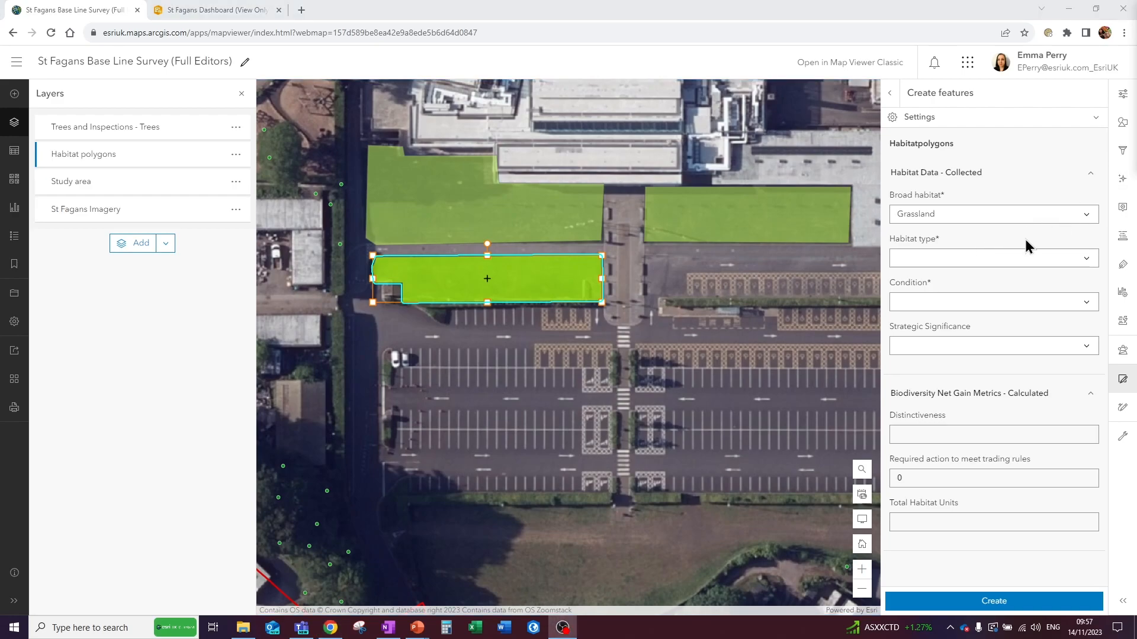
- Set the new Grassland polygon's habitat type to Other neutral grassland
{"action": "left_click", "coordinate": [1088, 261]}
{"action": "left_click", "coordinate": [1089, 263]}
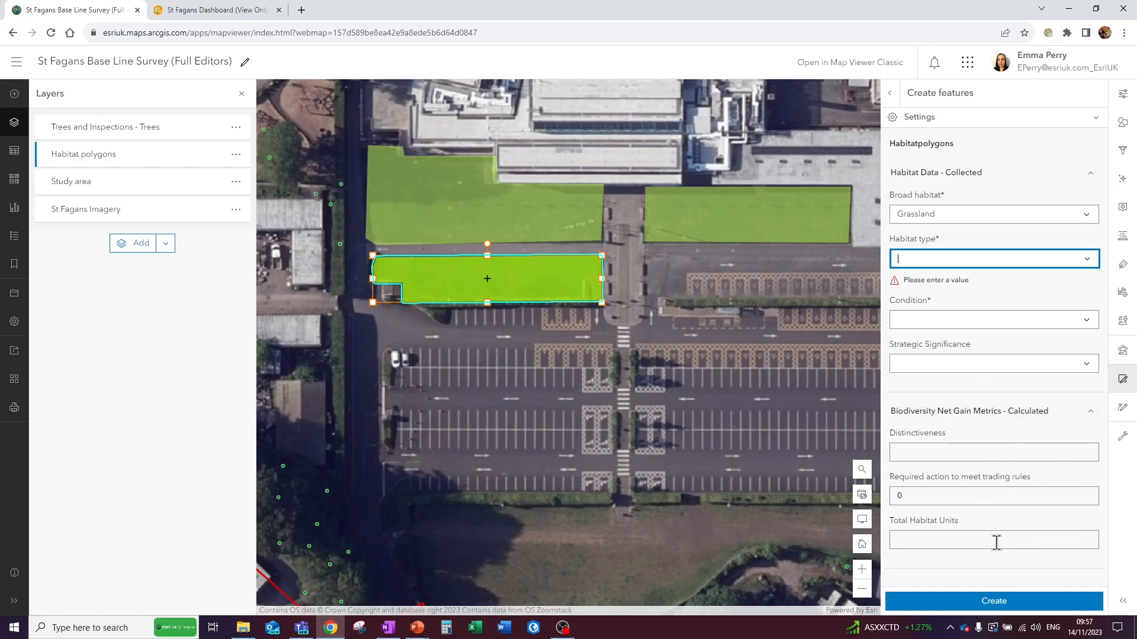
{"action": "left_click", "coordinate": [1087, 260]}
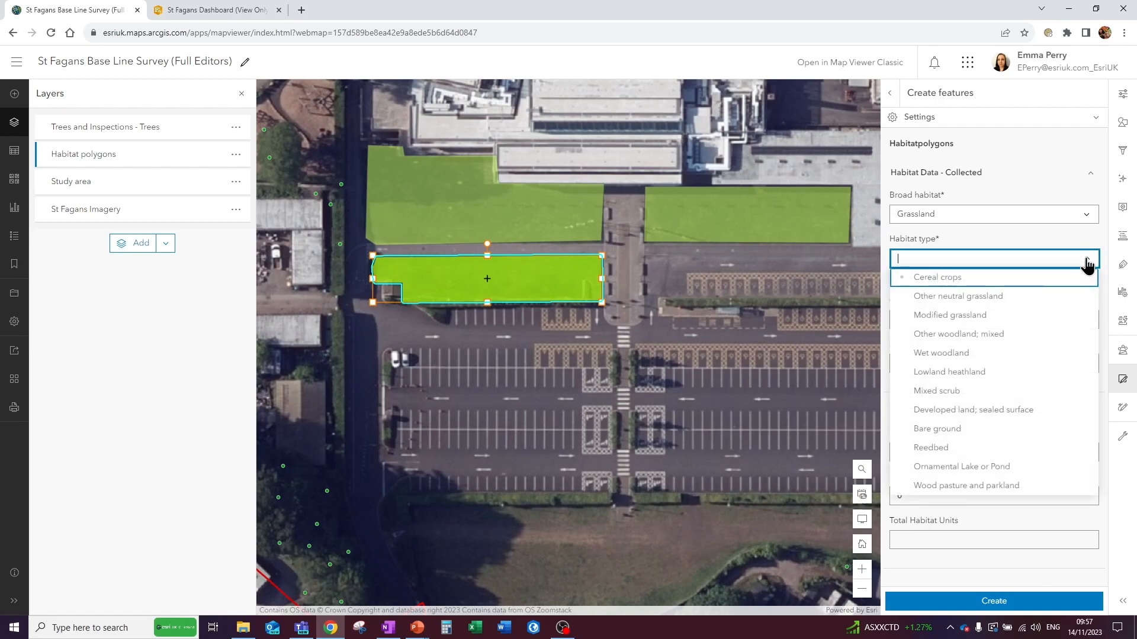
{"action": "left_click", "coordinate": [971, 296]}
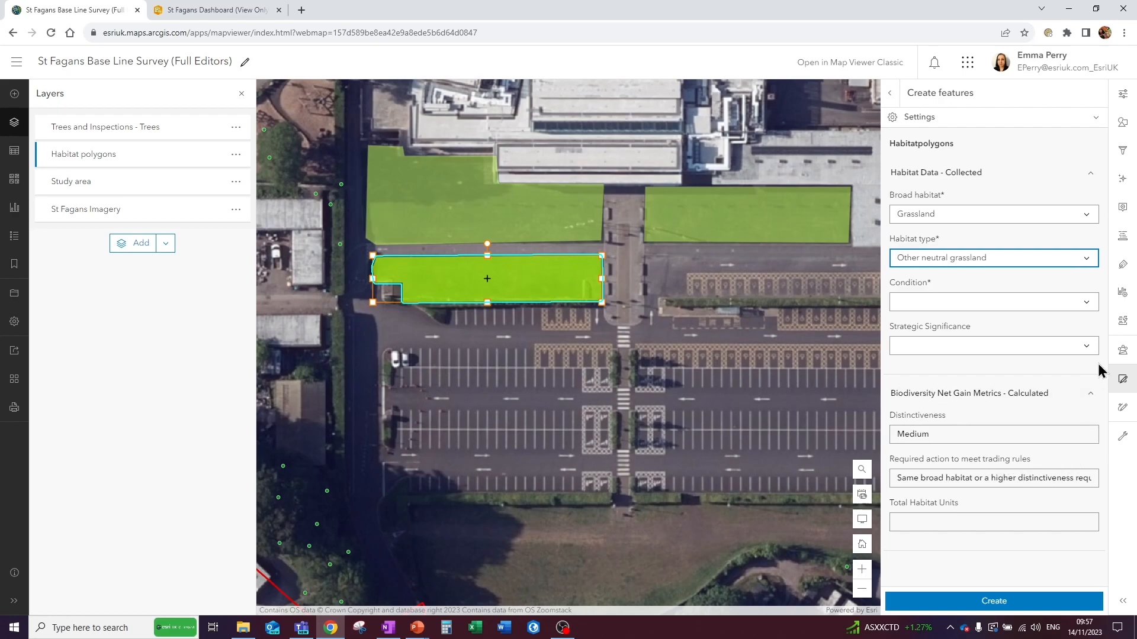
- Create the polygon with condition Good and strategic significance "Area/compensation not in local strategy/ no local strategy"
{"action": "left_click", "coordinate": [1089, 305]}
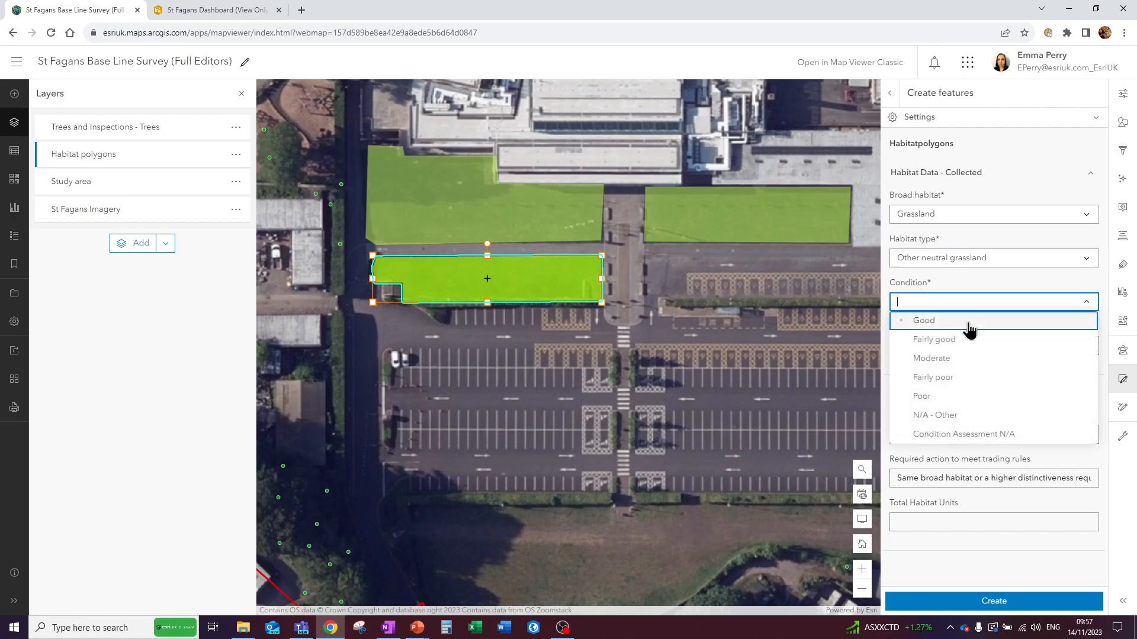
{"action": "left_click", "coordinate": [928, 323]}
{"action": "left_click", "coordinate": [1091, 350]}
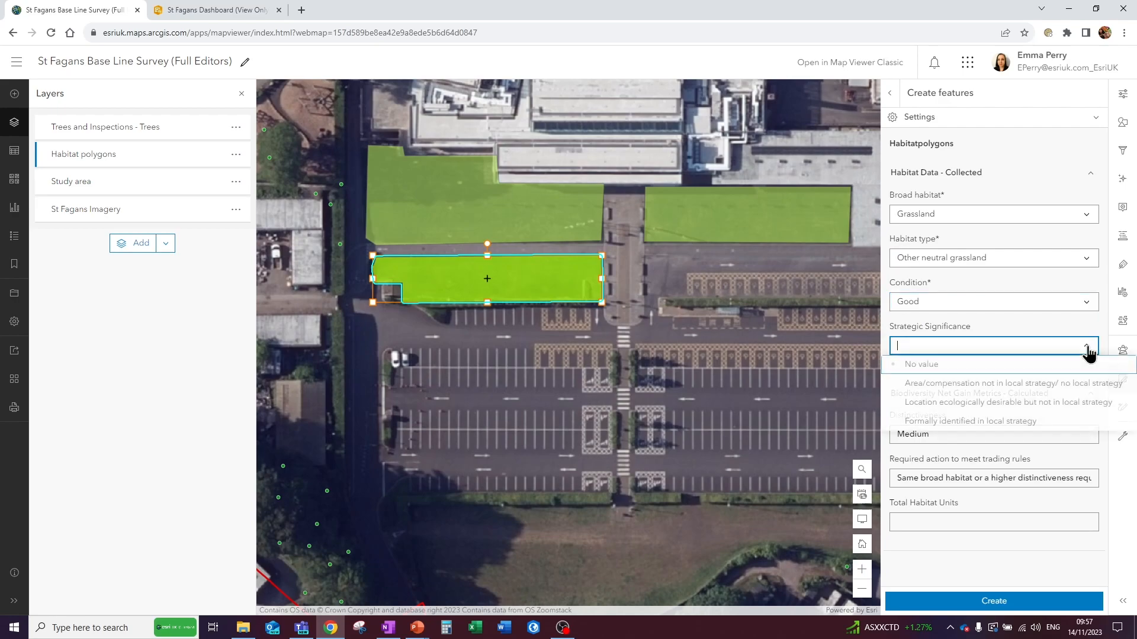
{"action": "left_click", "coordinate": [974, 395]}
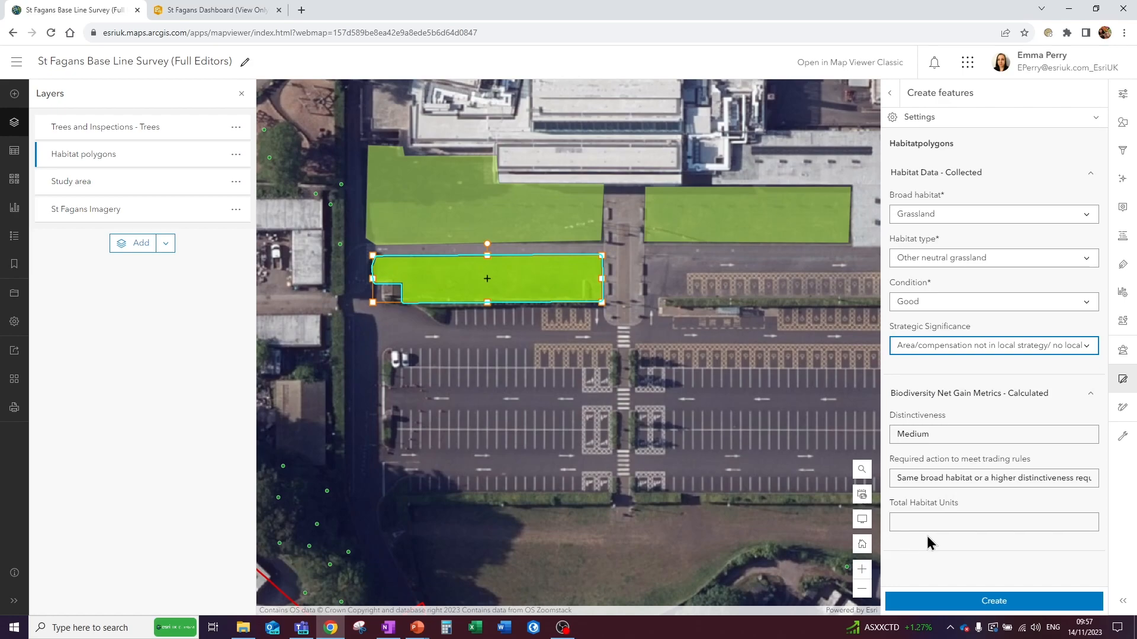
{"action": "left_click", "coordinate": [949, 604]}
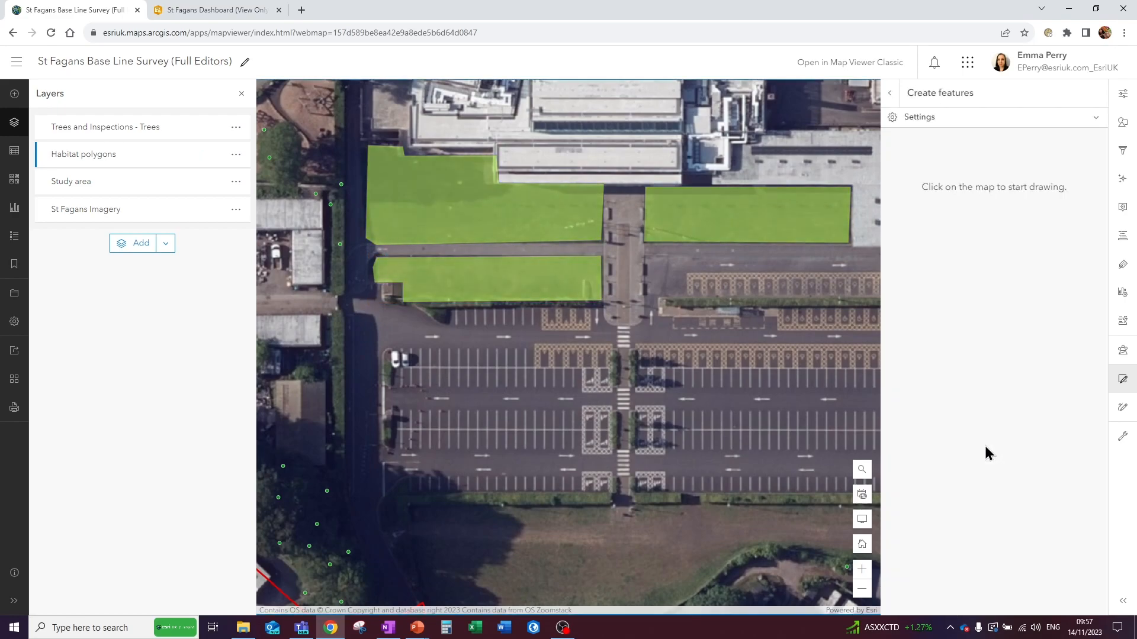
- Open the form configuration of the Habitat polygons layer and review the fields in the Habitat Data - Collected group
{"action": "left_click", "coordinate": [1122, 322]}
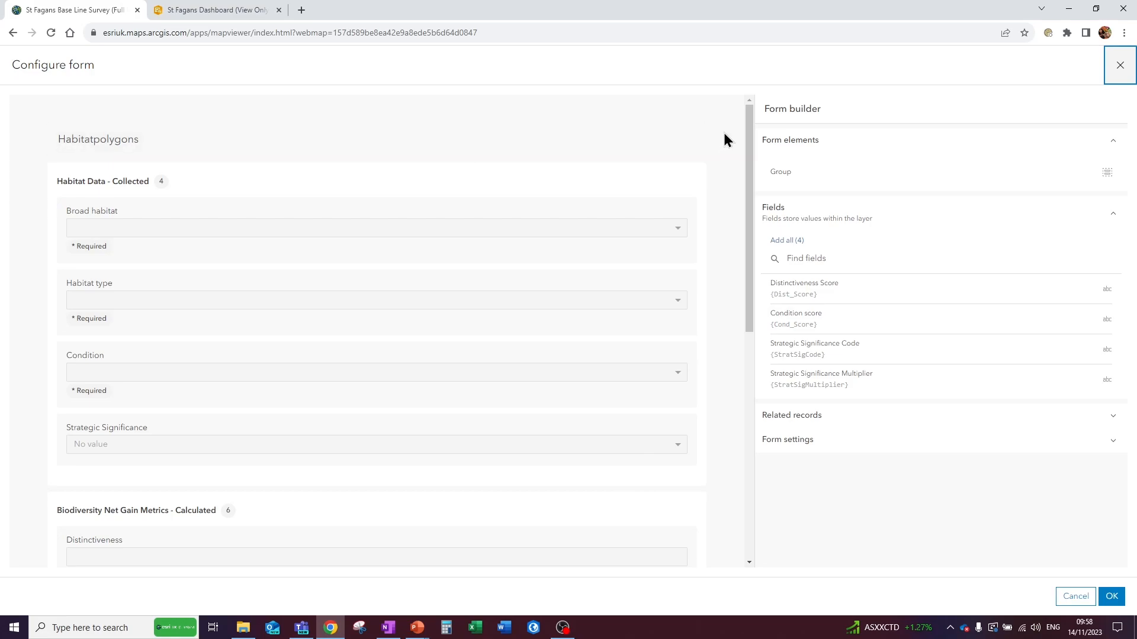
{"action": "left_click", "coordinate": [687, 169]}
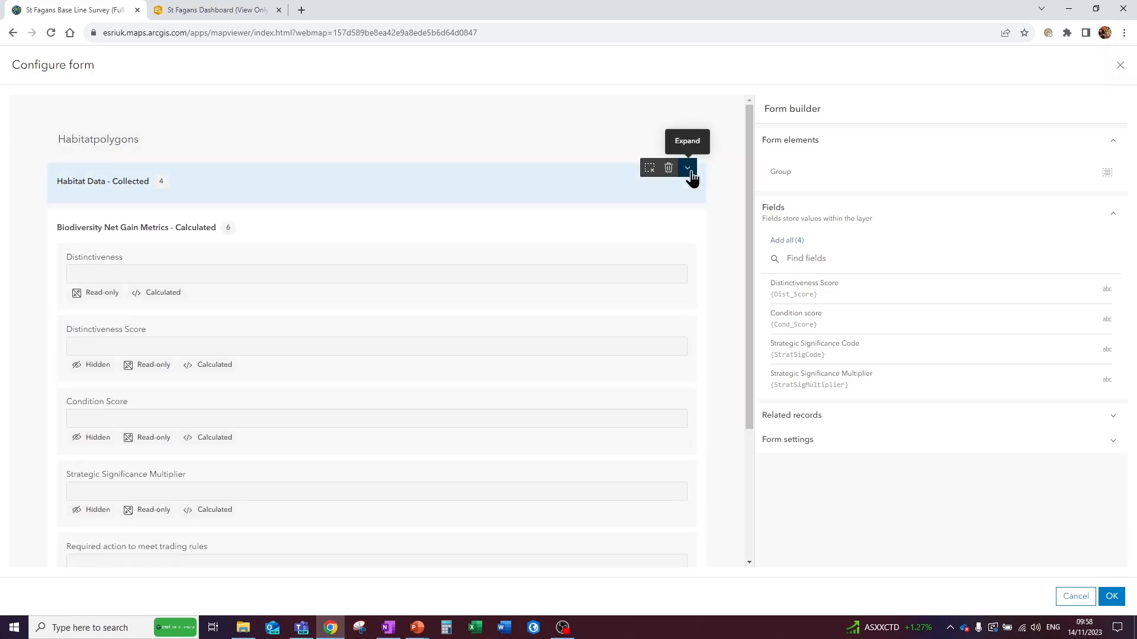
{"action": "left_click", "coordinate": [696, 214]}
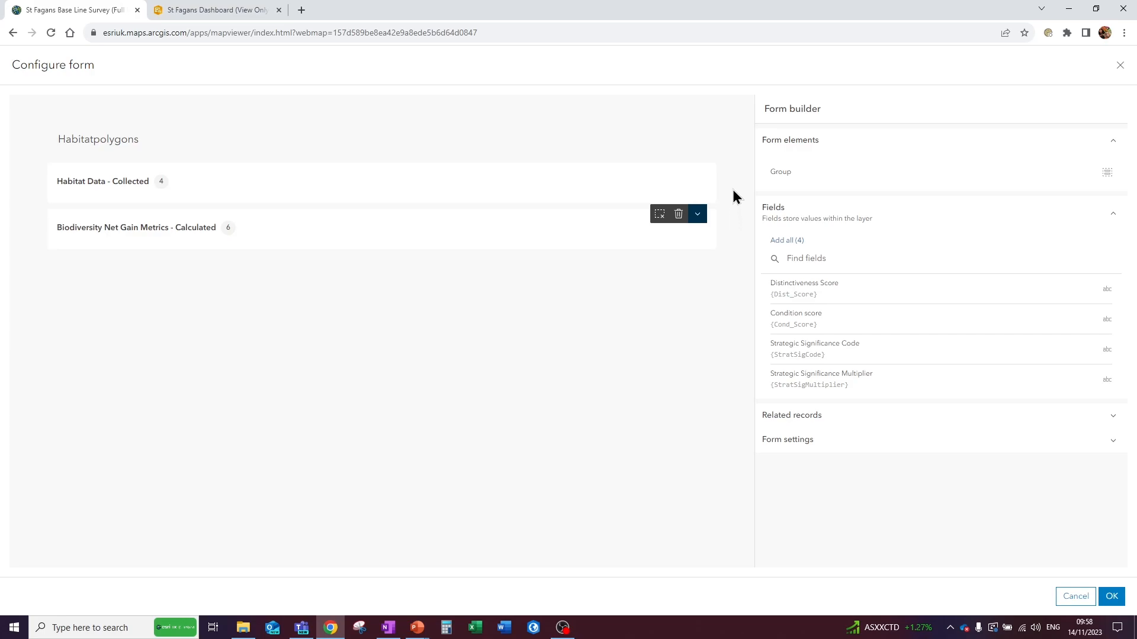
{"action": "left_click", "coordinate": [693, 168]}
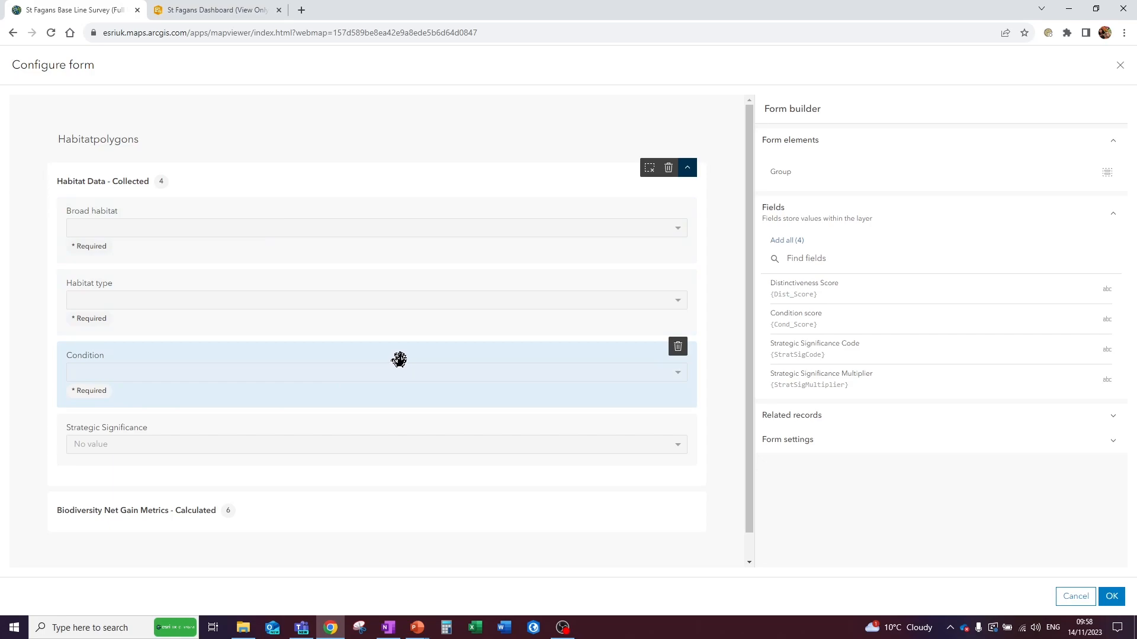
{"action": "left_click", "coordinate": [687, 172]}
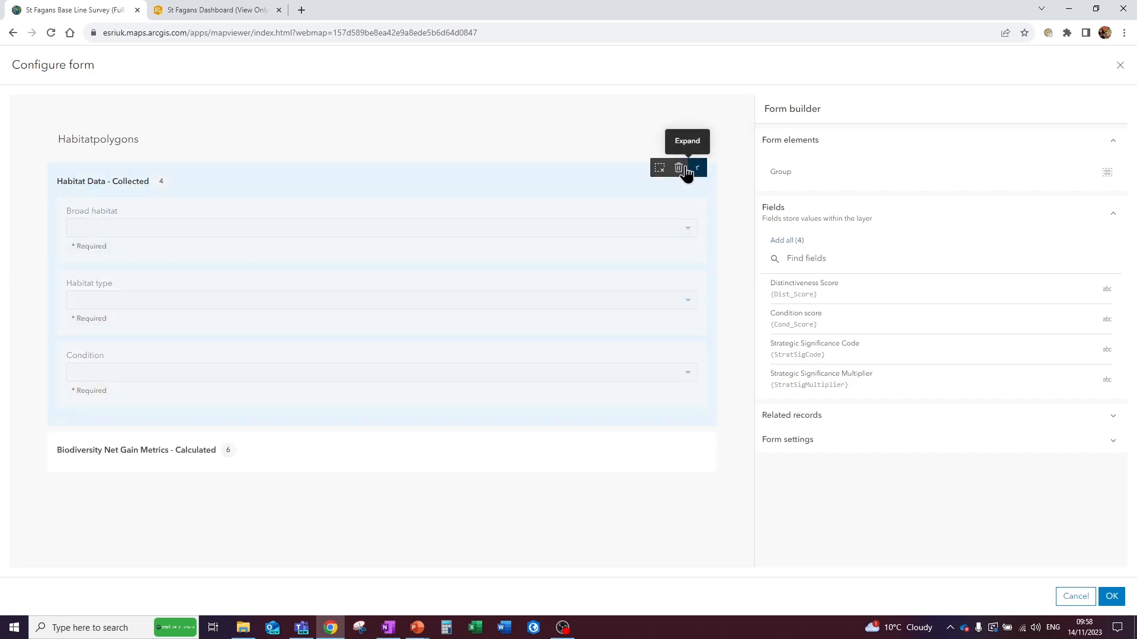
- Open the Arcade code of the Distinctiveness field's calculated expression in the Biodiversity Net Gain Metrics - Calculated group
{"action": "left_click", "coordinate": [696, 215]}
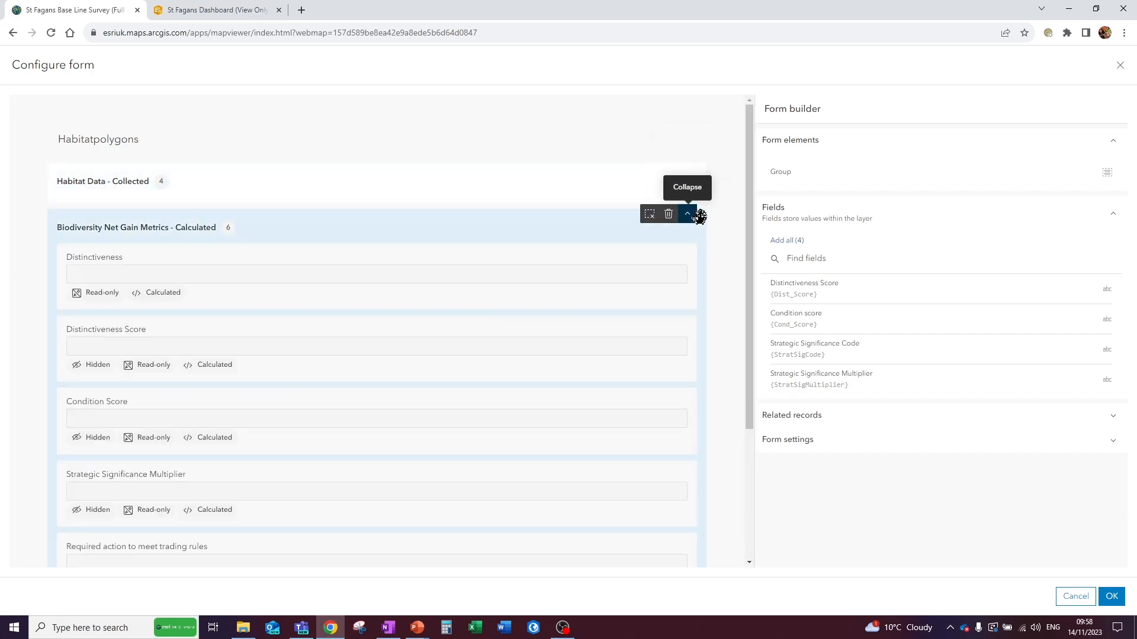
{"action": "scroll", "coordinate": [726, 319], "scroll_direction": "down", "scroll_amount": 1}
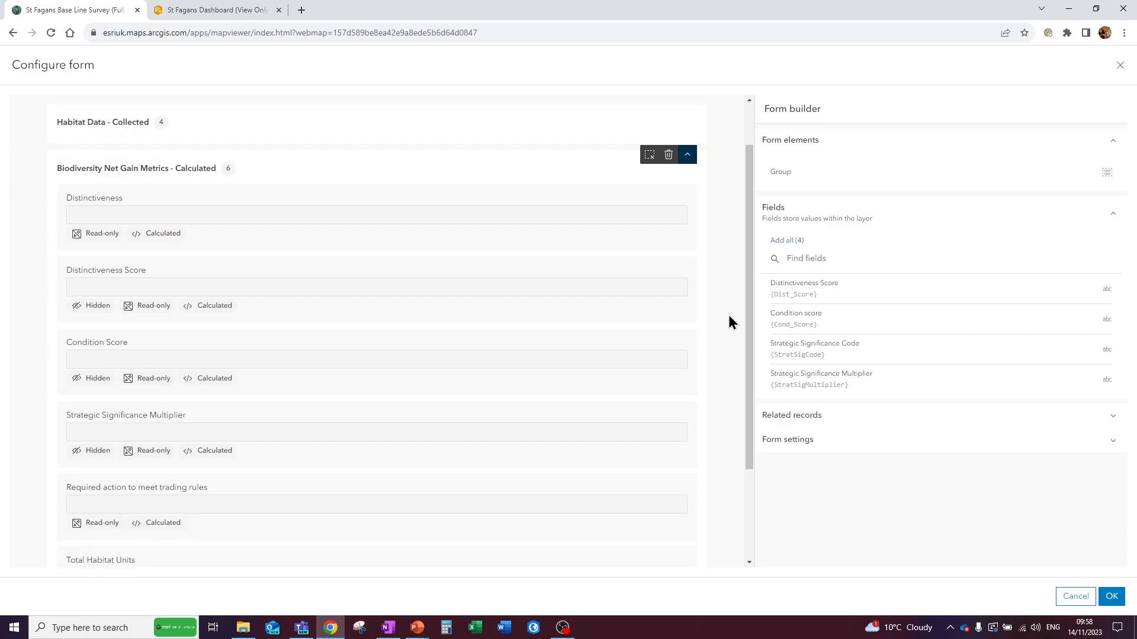
{"action": "left_click", "coordinate": [362, 197]}
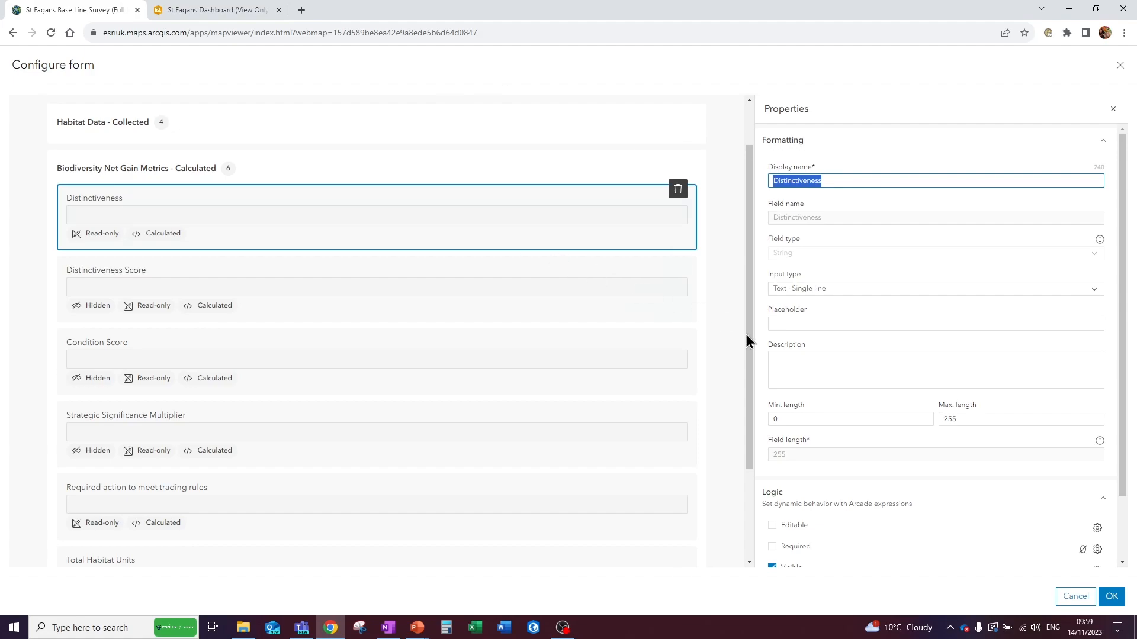
{"action": "scroll", "coordinate": [863, 389], "scroll_direction": "down", "scroll_amount": 1}
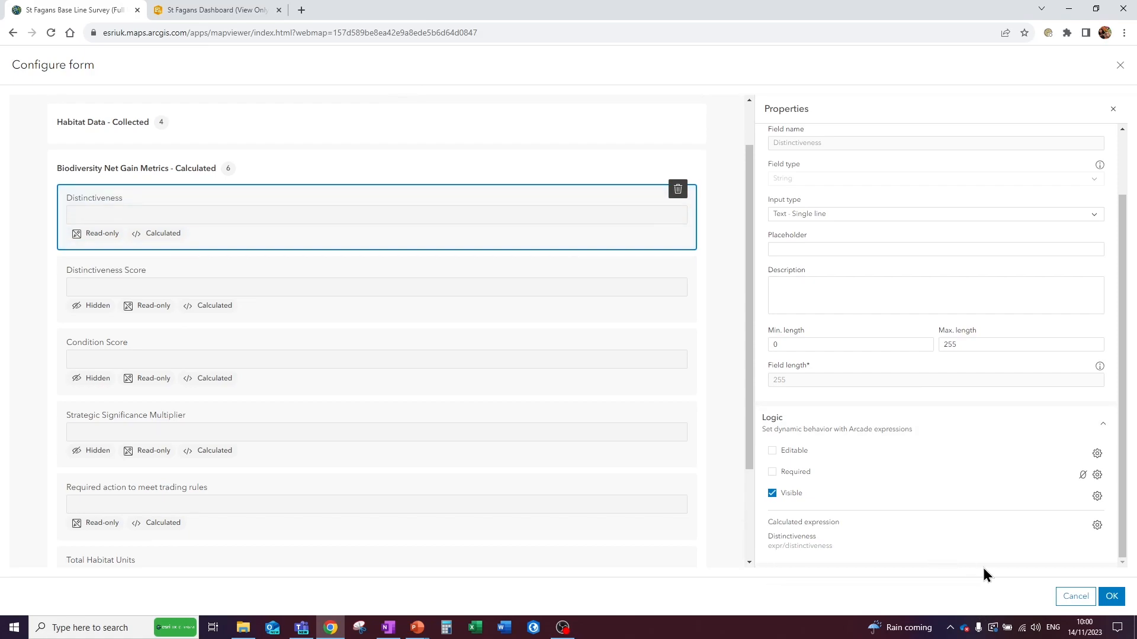
{"action": "left_click", "coordinate": [1097, 526]}
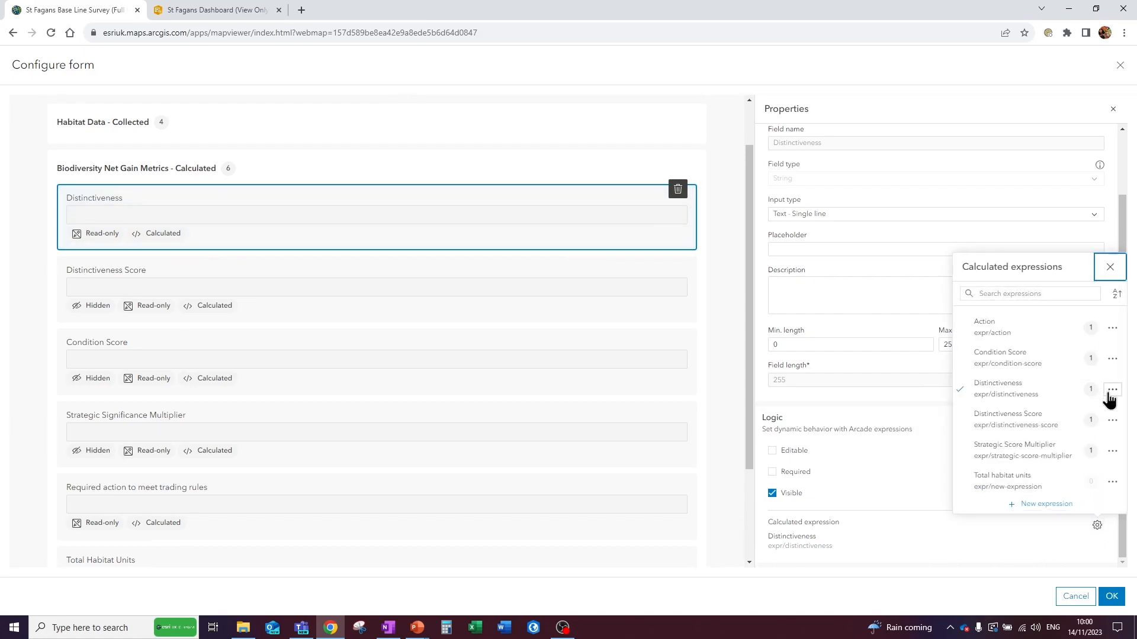
{"action": "left_click", "coordinate": [1113, 389]}
{"action": "left_click", "coordinate": [1104, 405]}
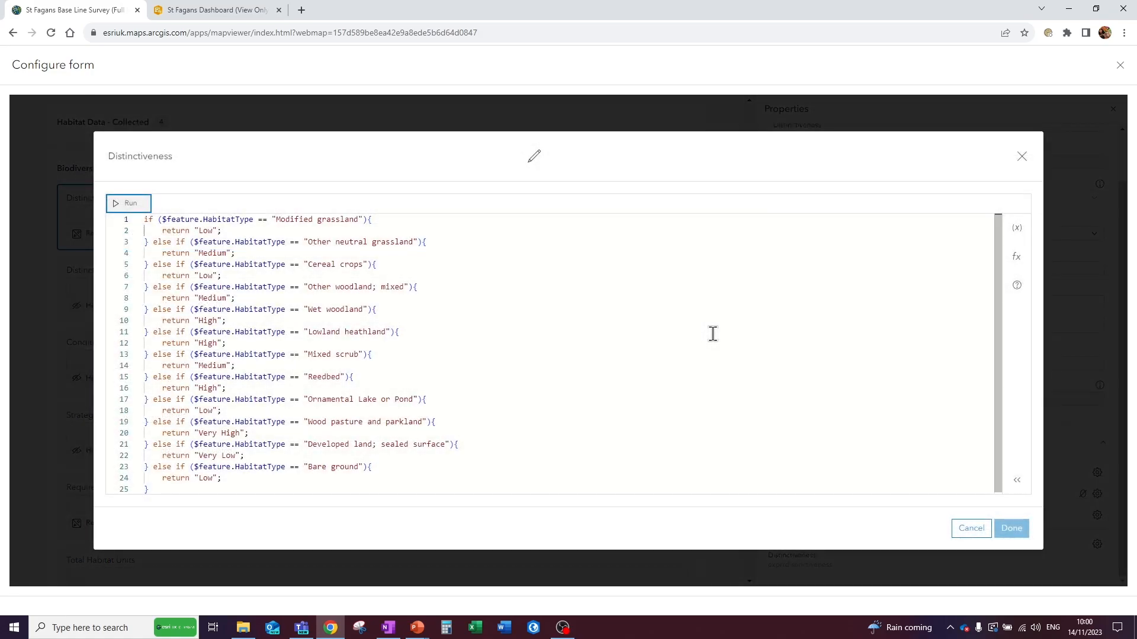
- Examine the HabitatType attribute, the profile variables and the Infinity function help in the Distinctiveness expression, and close it without changes
{"action": "left_click_drag", "start_coordinate": [203, 219], "coordinate": [251, 220]}
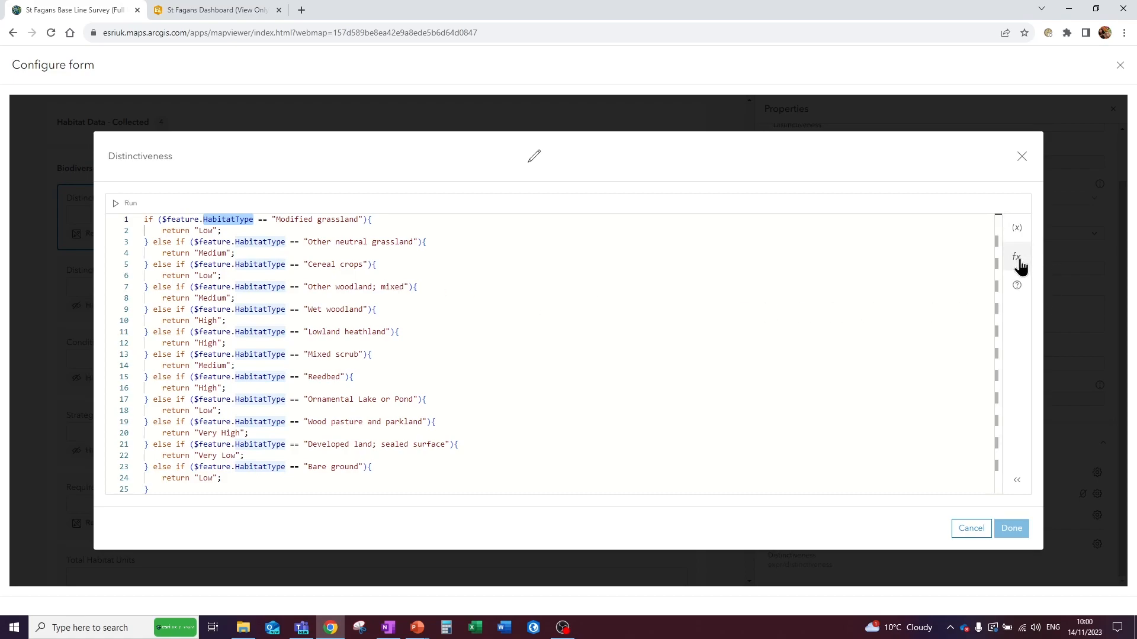
{"action": "left_click", "coordinate": [1017, 230]}
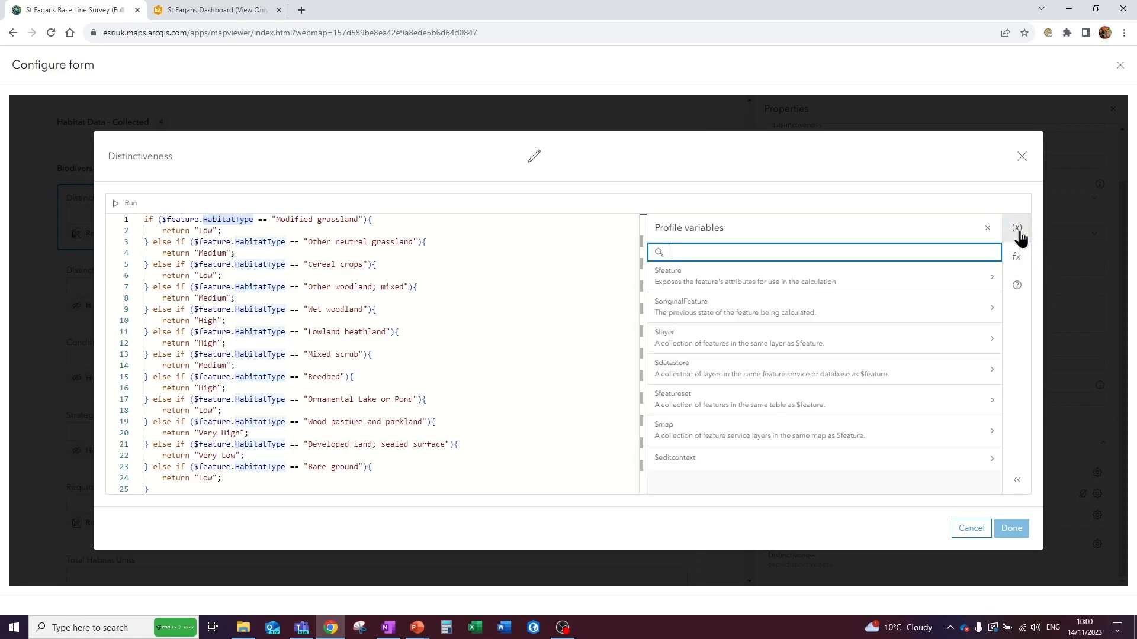
{"action": "left_click", "coordinate": [1017, 257]}
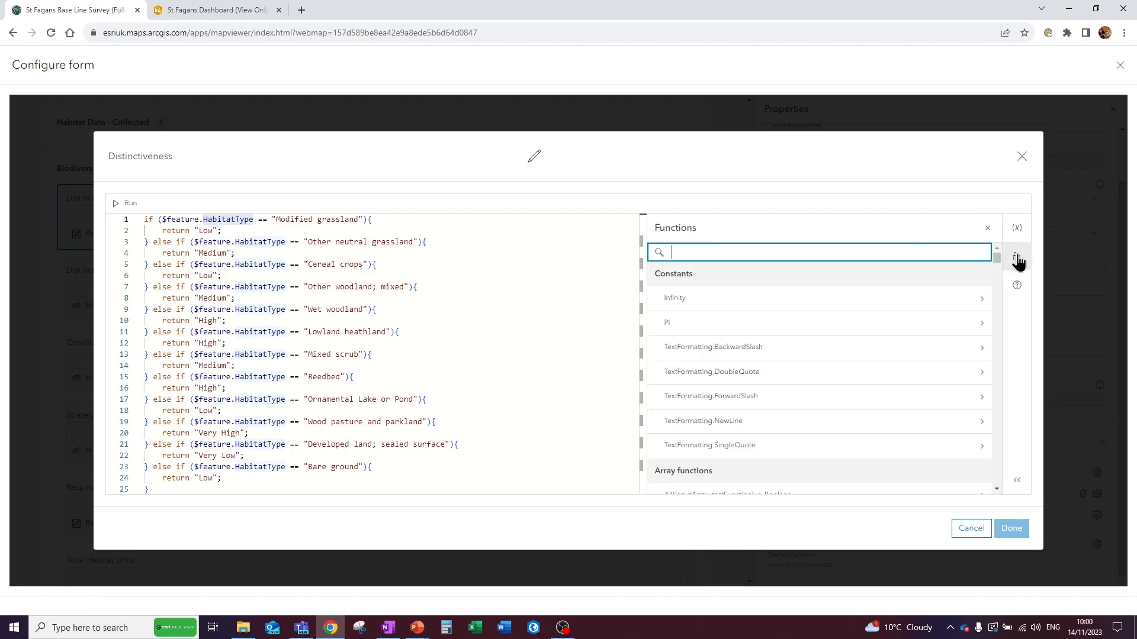
{"action": "left_click", "coordinate": [981, 299]}
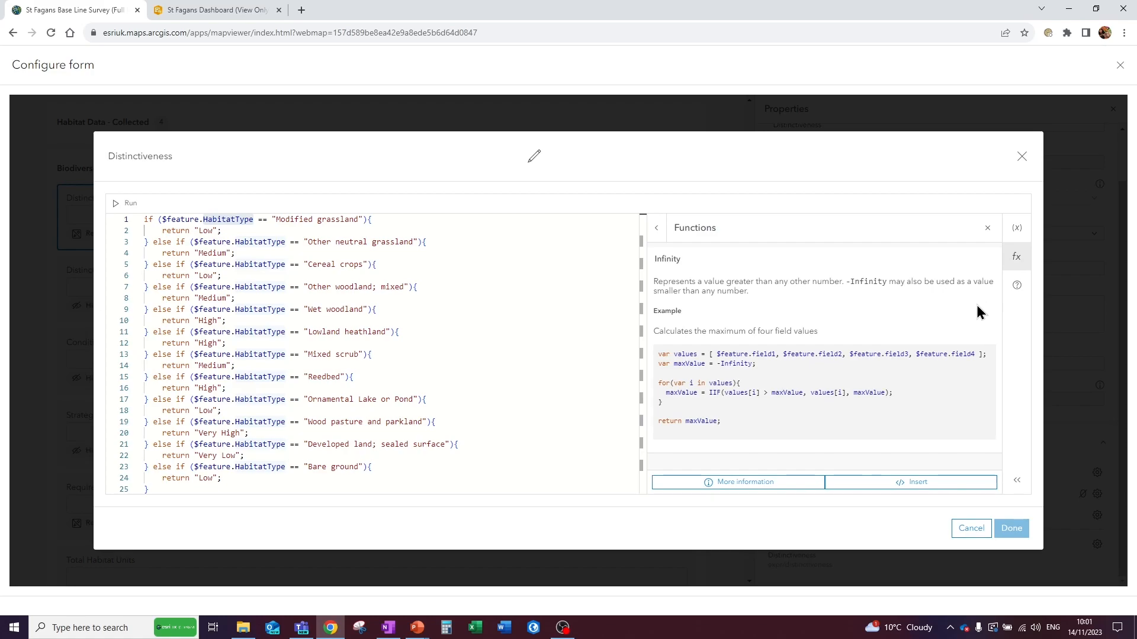
{"action": "left_click", "coordinate": [1022, 157]}
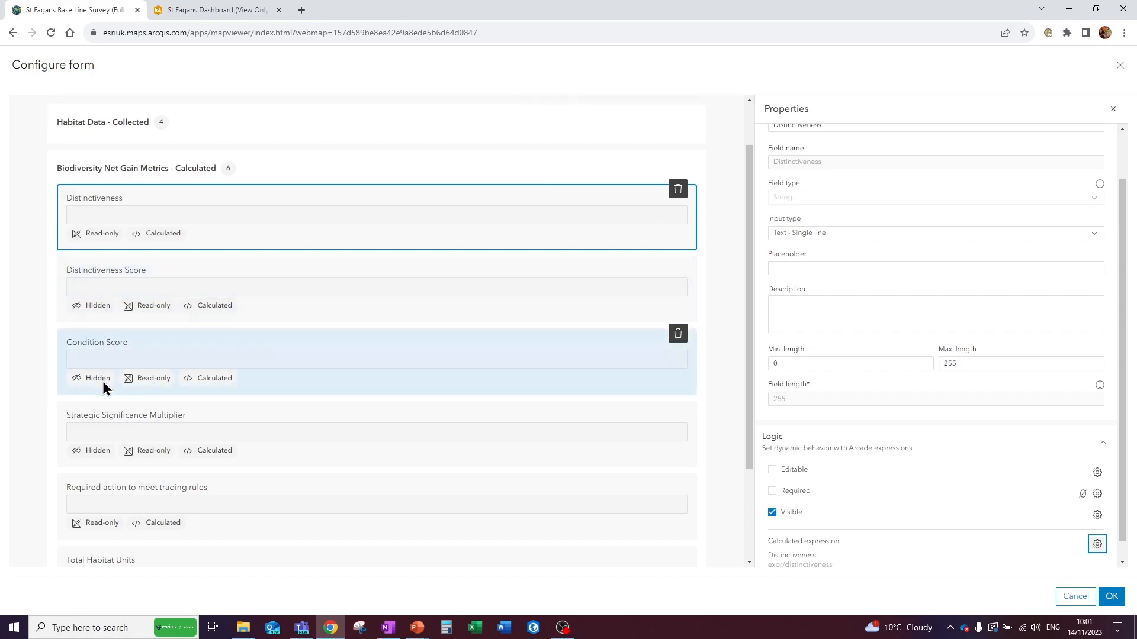
- Review the Arcade code of the Distinctiveness Score field's calculated expression and close it without changes
{"action": "left_click", "coordinate": [431, 278]}
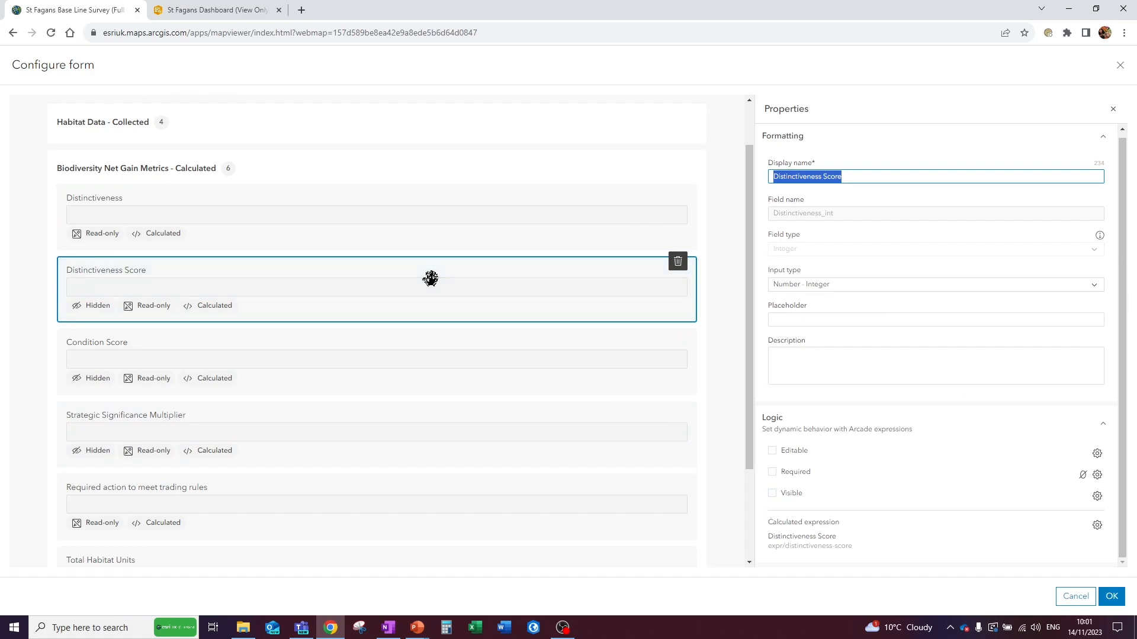
{"action": "scroll", "coordinate": [430, 278], "scroll_direction": "down", "scroll_amount": 3}
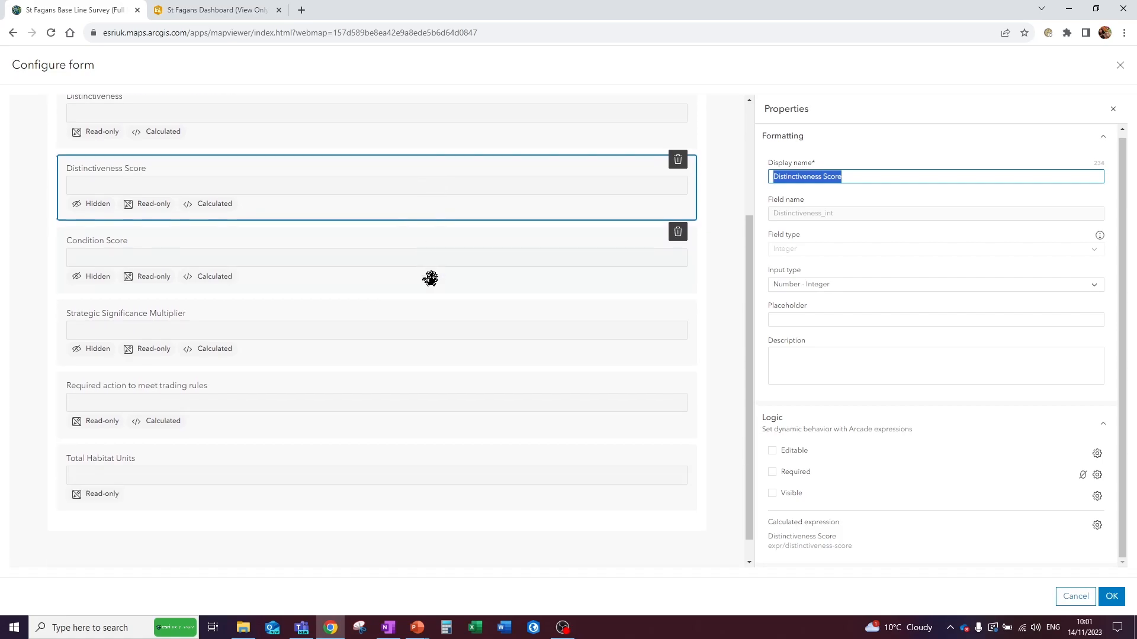
{"action": "left_click", "coordinate": [1097, 527]}
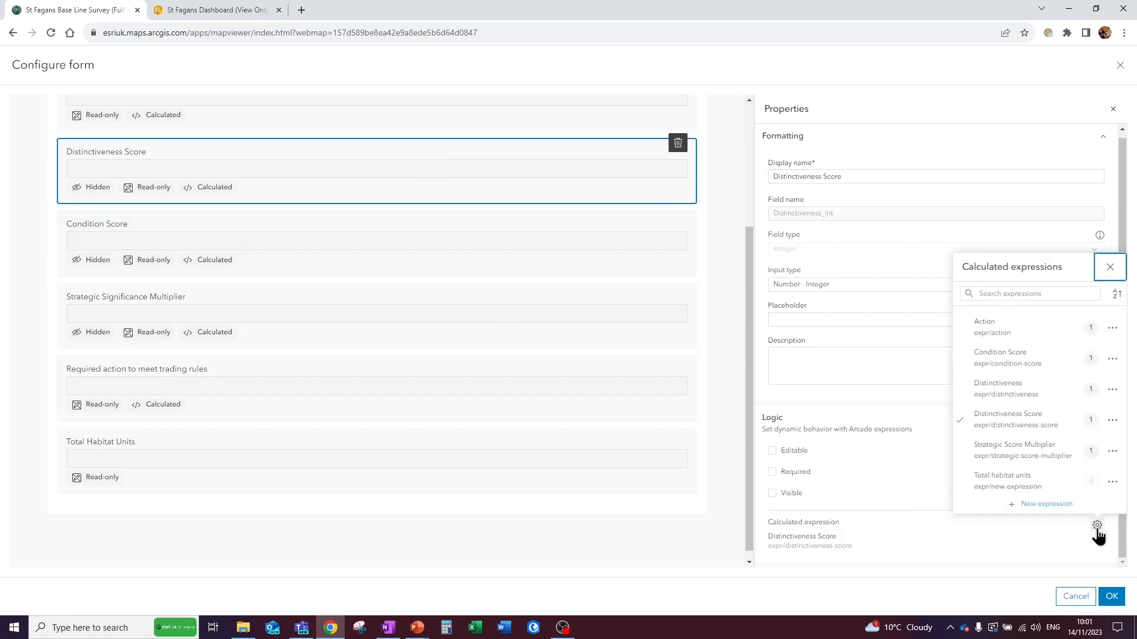
{"action": "left_click", "coordinate": [1112, 421]}
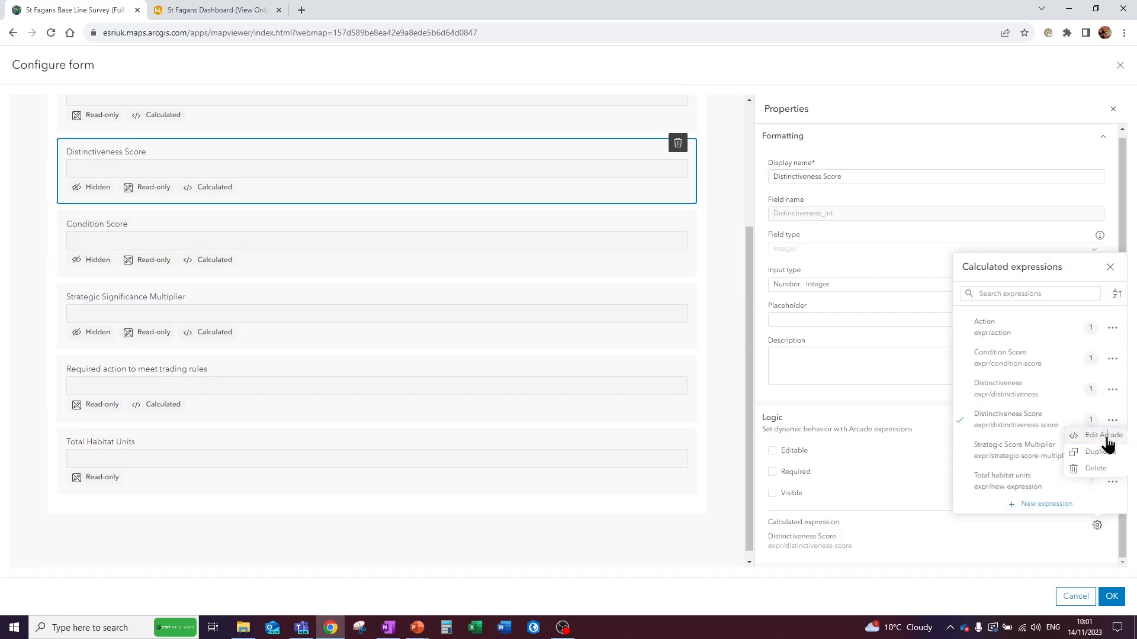
{"action": "left_click", "coordinate": [1098, 436]}
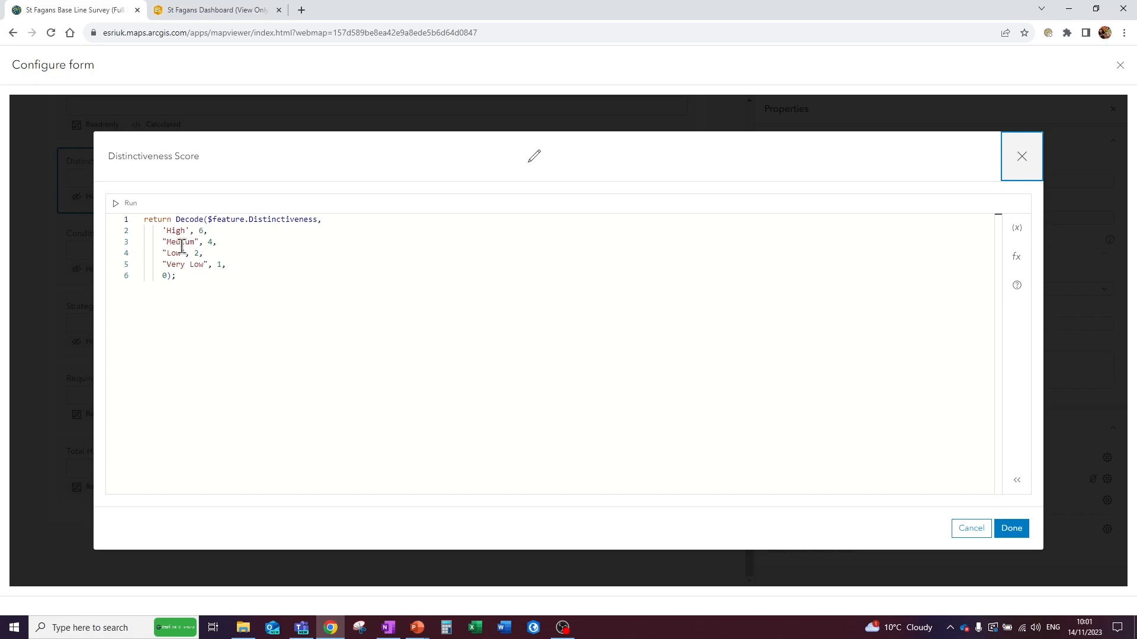
{"action": "left_click", "coordinate": [970, 529]}
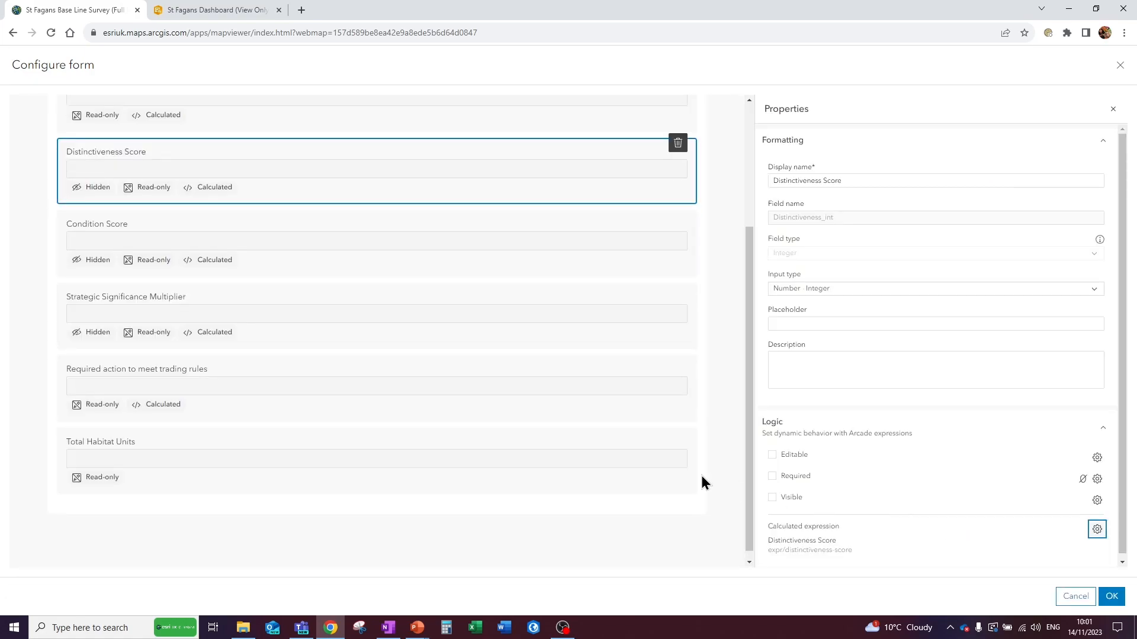
- Assign the "Total habitat units" calculated expression to the Total Habitat Units field, check its Arcade code and apply the form changes
{"action": "left_click", "coordinate": [255, 452]}
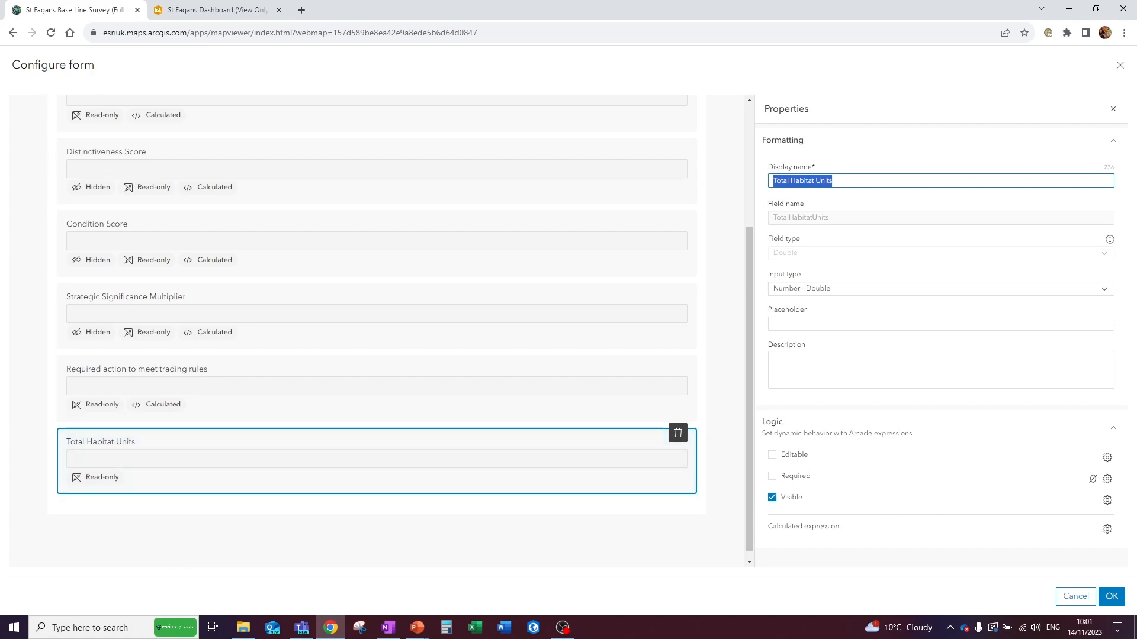
{"action": "left_click", "coordinate": [1106, 531]}
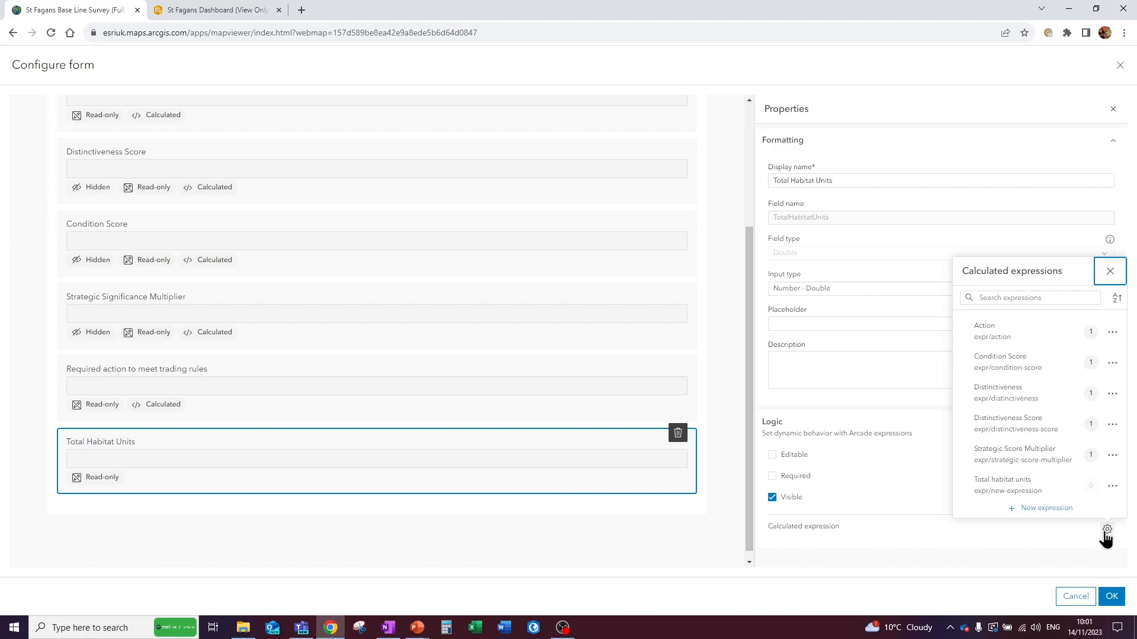
{"action": "left_click", "coordinate": [1028, 496]}
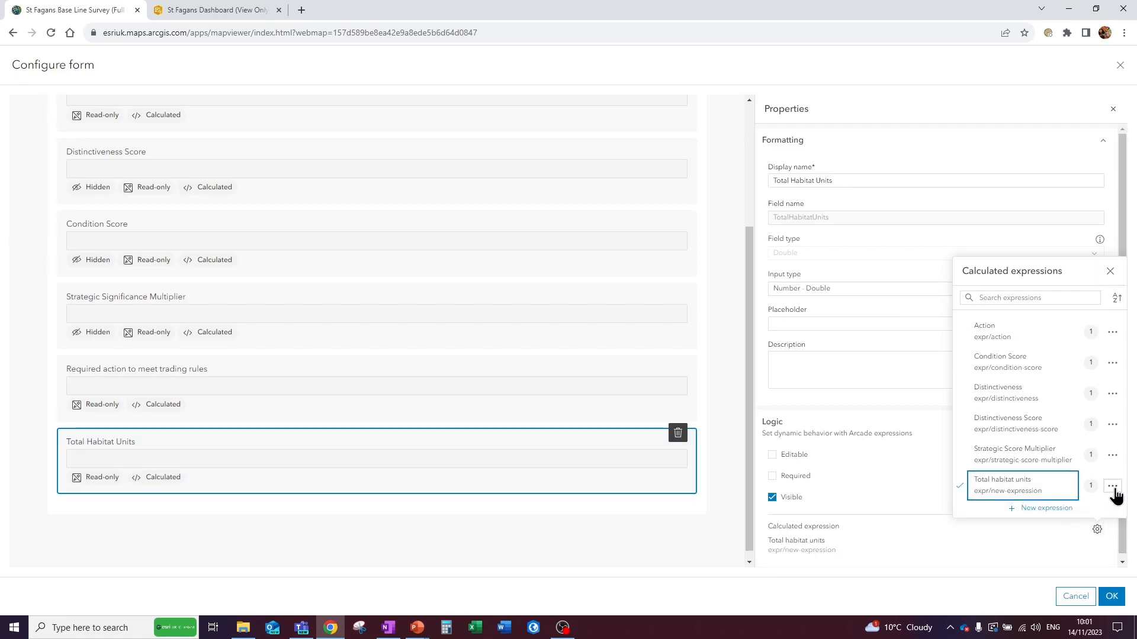
{"action": "left_click", "coordinate": [1113, 488]}
{"action": "left_click", "coordinate": [1105, 503]}
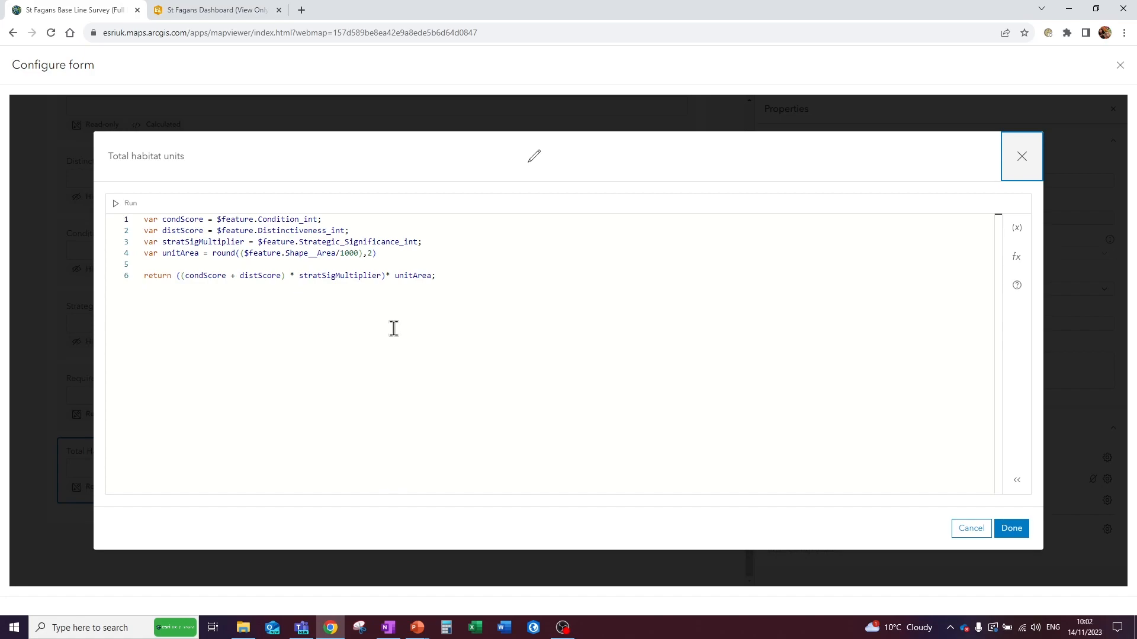
{"action": "left_click", "coordinate": [1014, 533]}
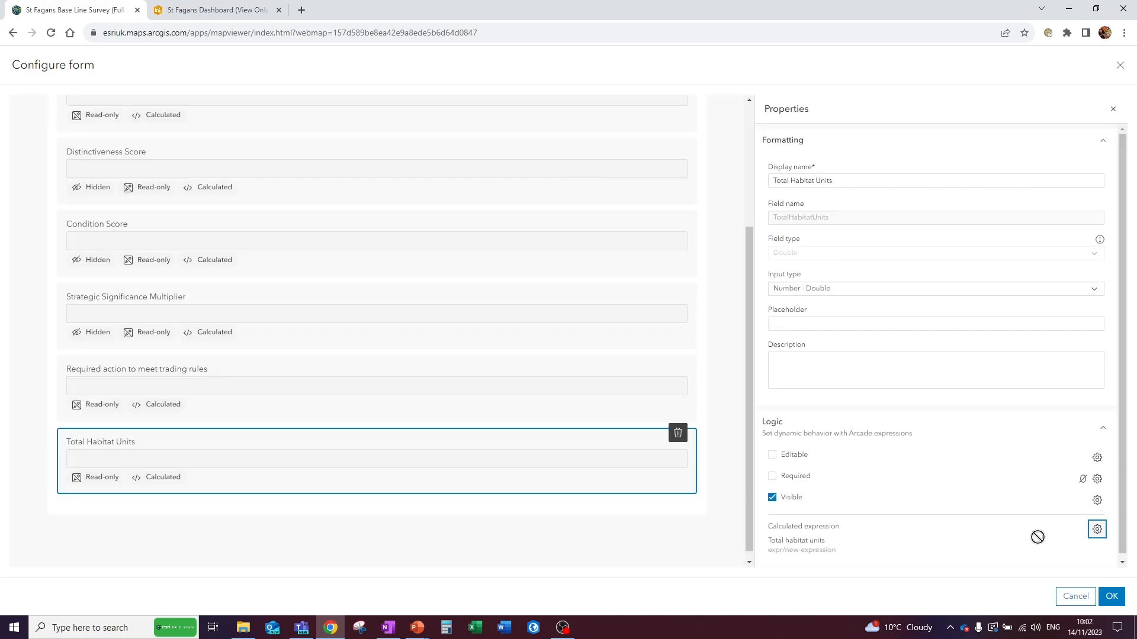
{"action": "left_click", "coordinate": [1113, 598]}
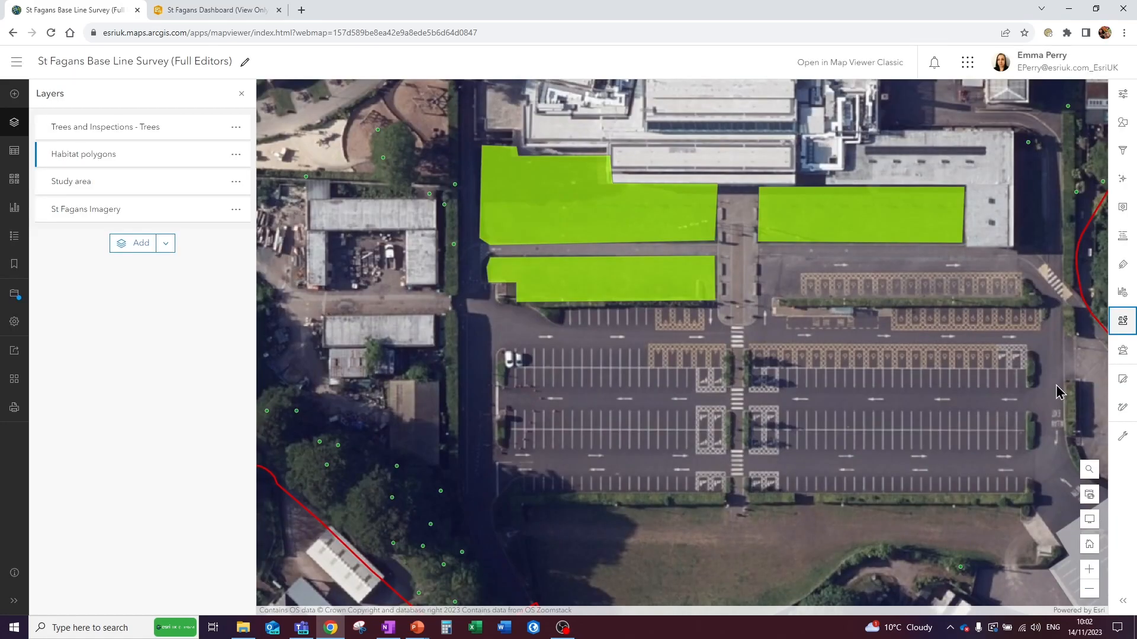
- Select the Grassland polygon directly north of the car park and update it with the calculated Total Habitat Units
{"action": "left_click", "coordinate": [1122, 379]}
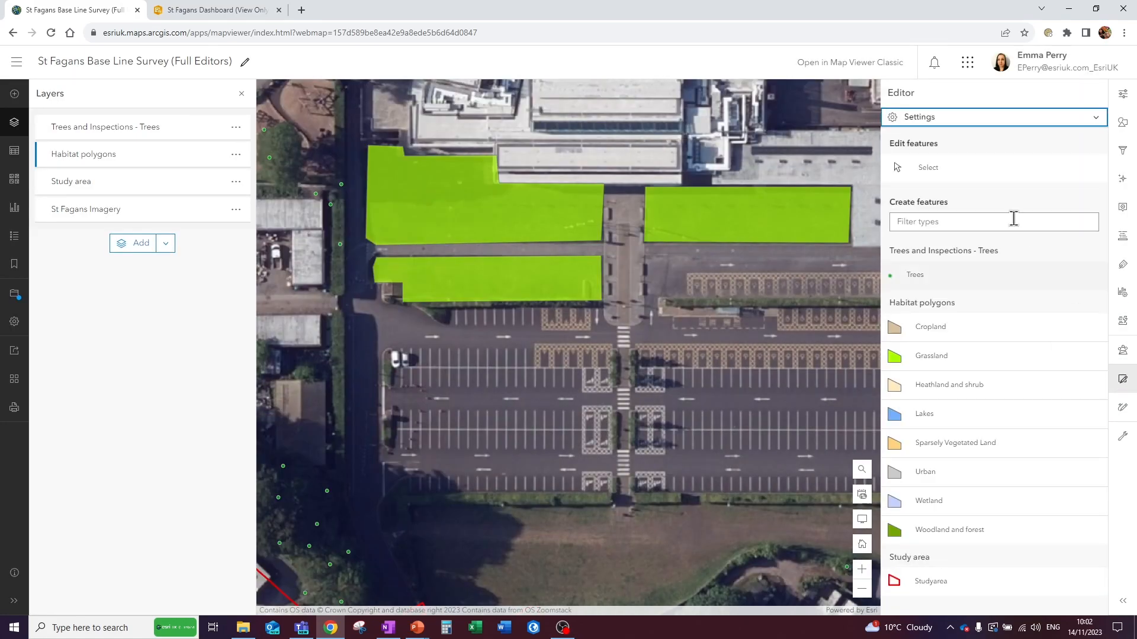
{"action": "left_click", "coordinate": [930, 169]}
{"action": "left_click", "coordinate": [510, 288]}
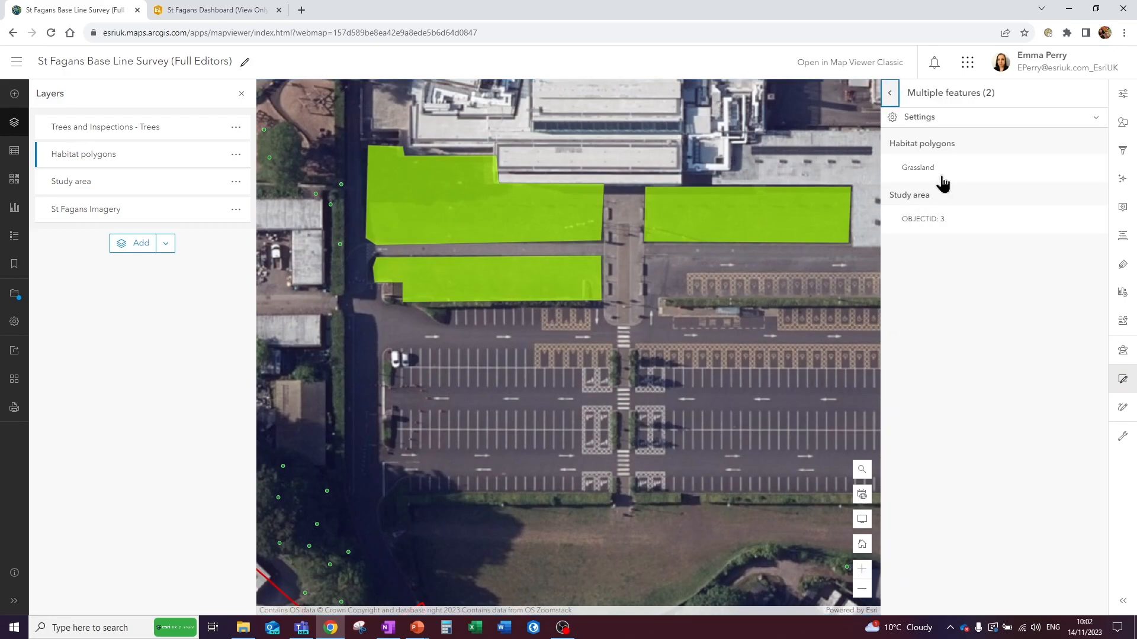
{"action": "left_click", "coordinate": [949, 167]}
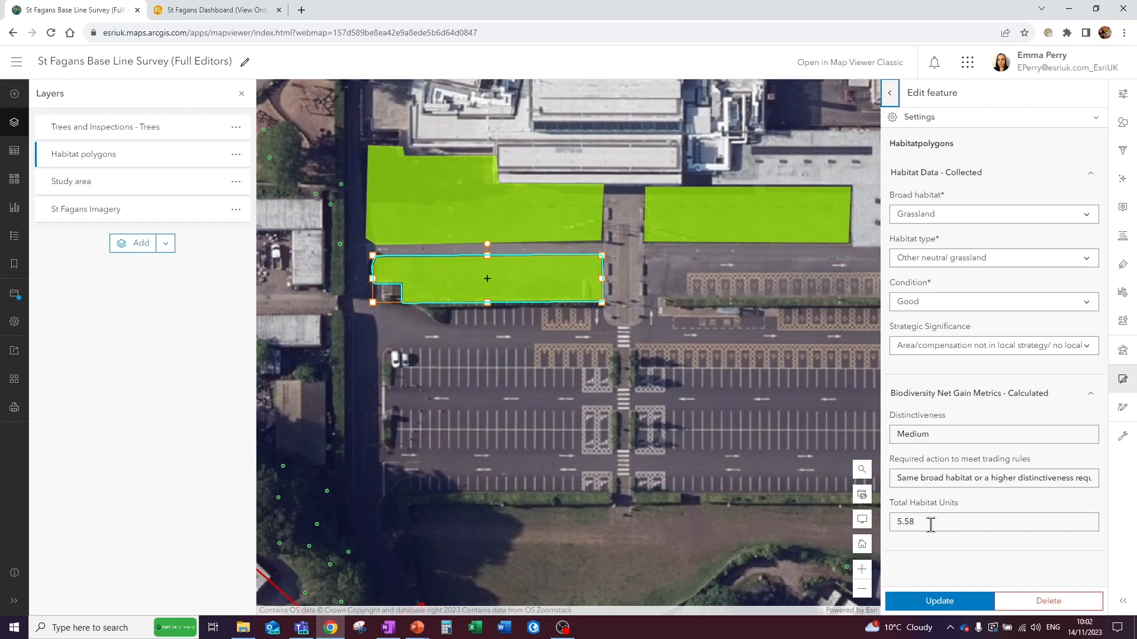
{"action": "left_click", "coordinate": [953, 602]}
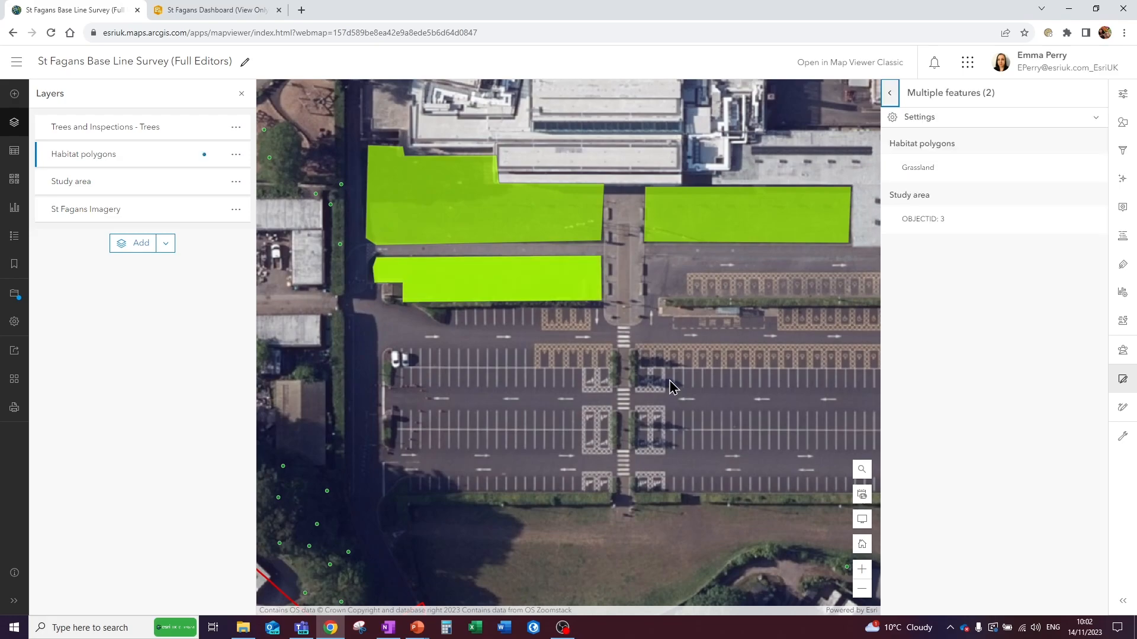
- Select the tree just west of the Grassland polygons and review its 3/6/2023 inspection record
{"action": "left_click", "coordinate": [890, 93]}
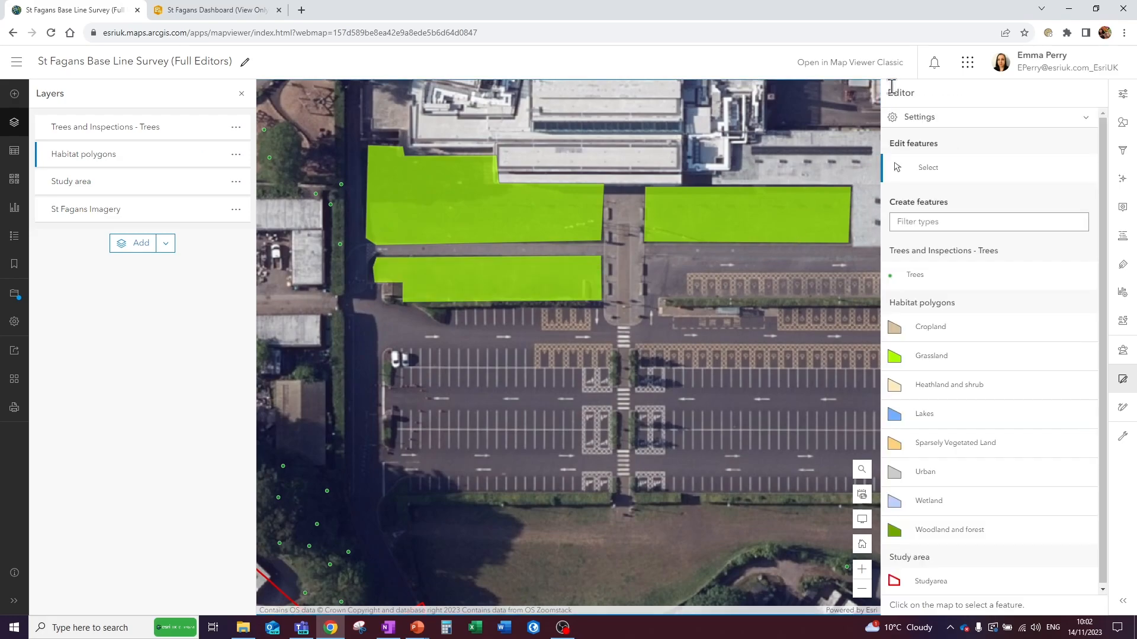
{"action": "left_click", "coordinate": [342, 244]}
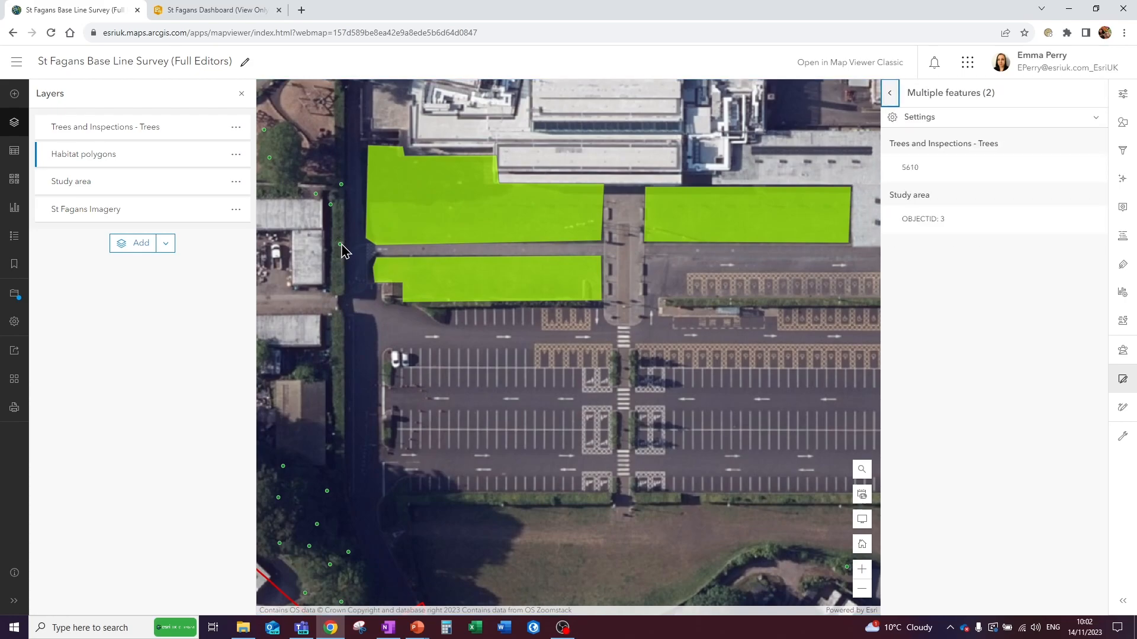
{"action": "left_click", "coordinate": [980, 170]}
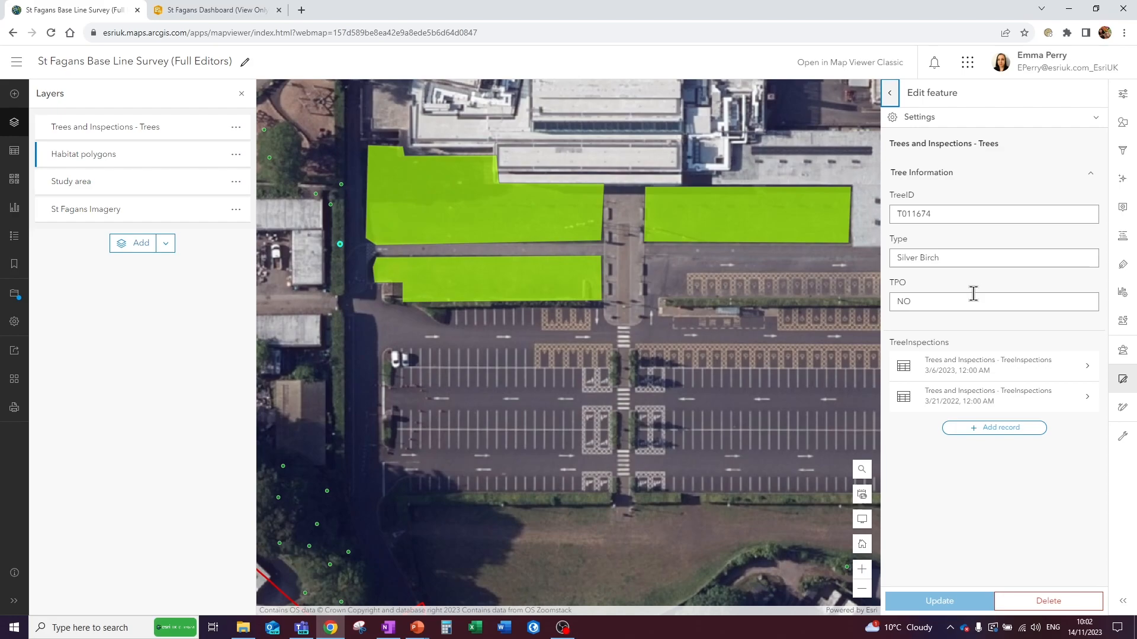
{"action": "left_click", "coordinate": [977, 376]}
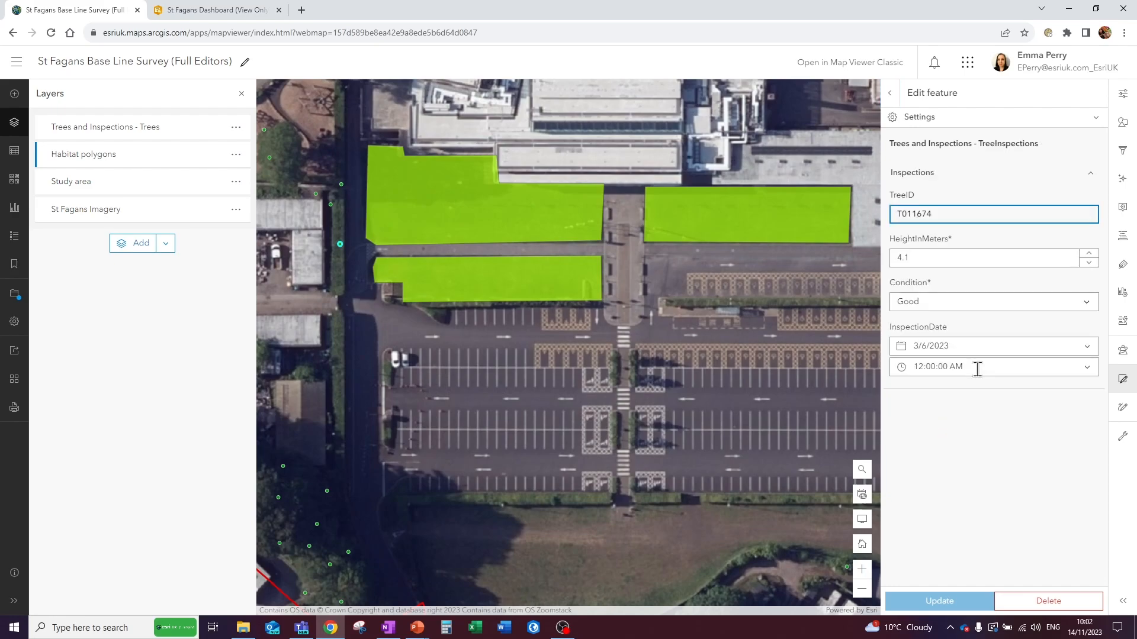
{"action": "left_click", "coordinate": [892, 93]}
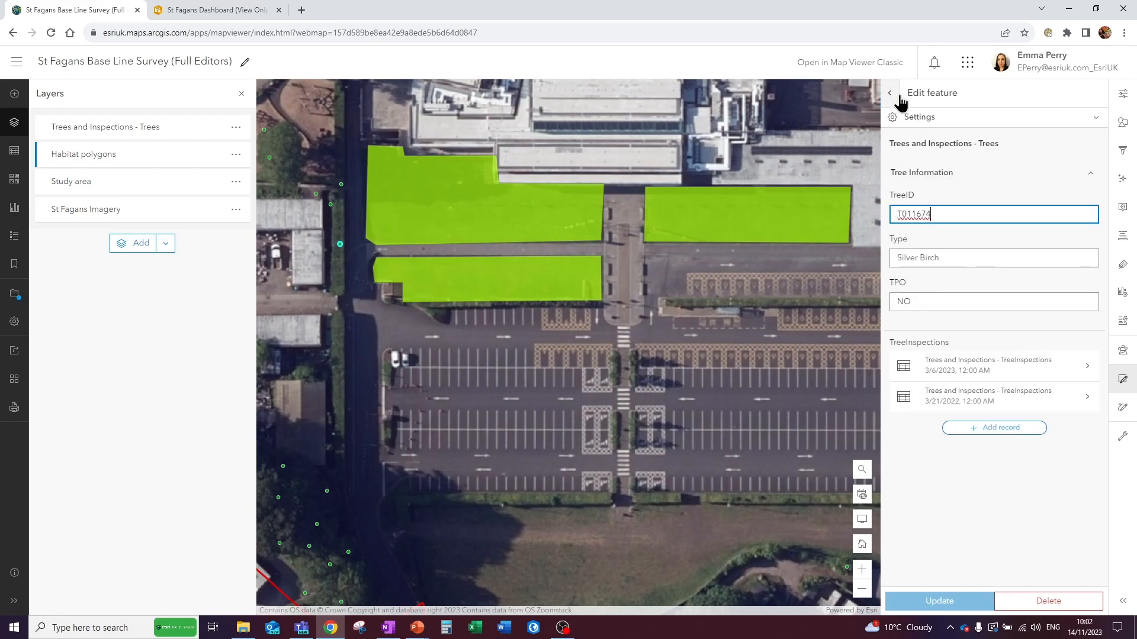
- Start a new inspection record for the selected tree with a height of 4, trying condition Good and switching it to Deteriorating
{"action": "left_click", "coordinate": [996, 428]}
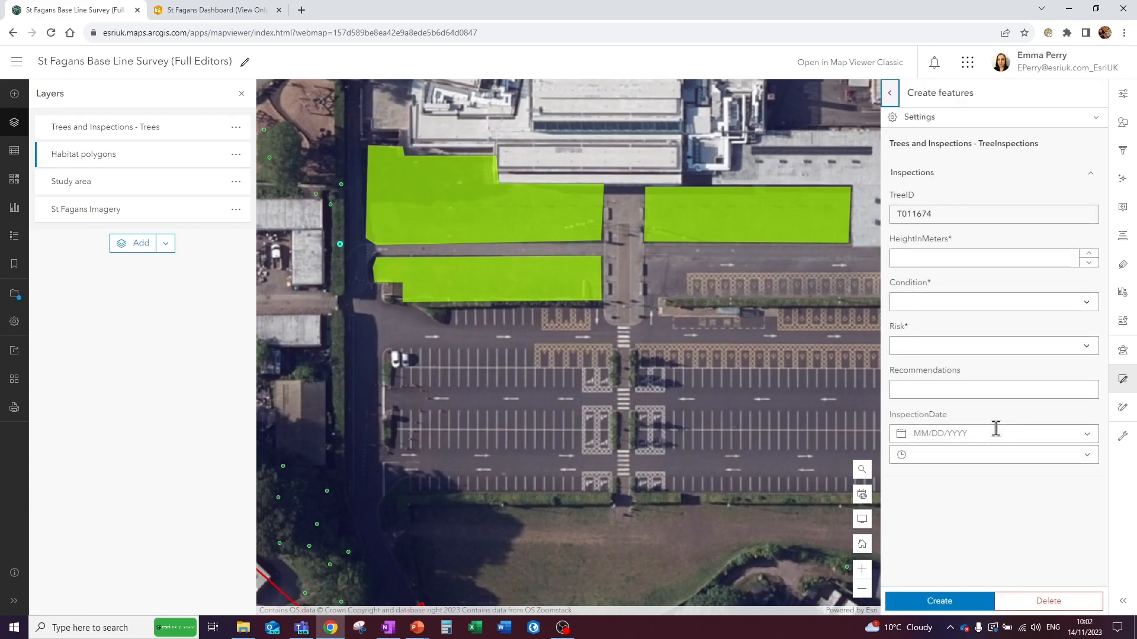
{"action": "left_click", "coordinate": [1094, 259]}
{"action": "type", "text": "2"}
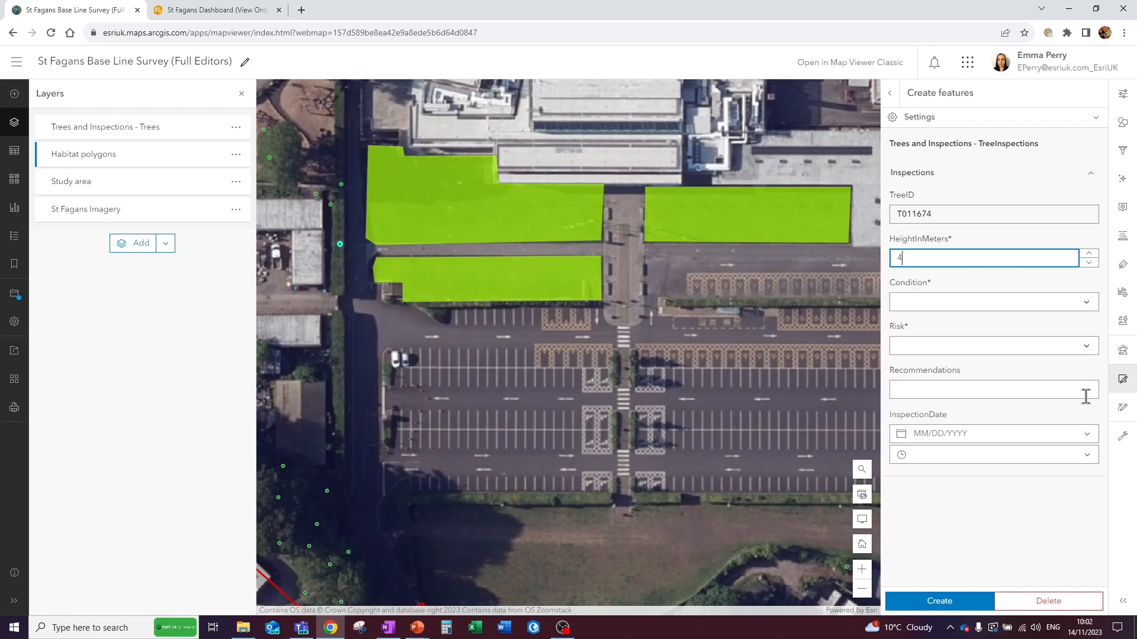
{"action": "left_click", "coordinate": [1090, 303]}
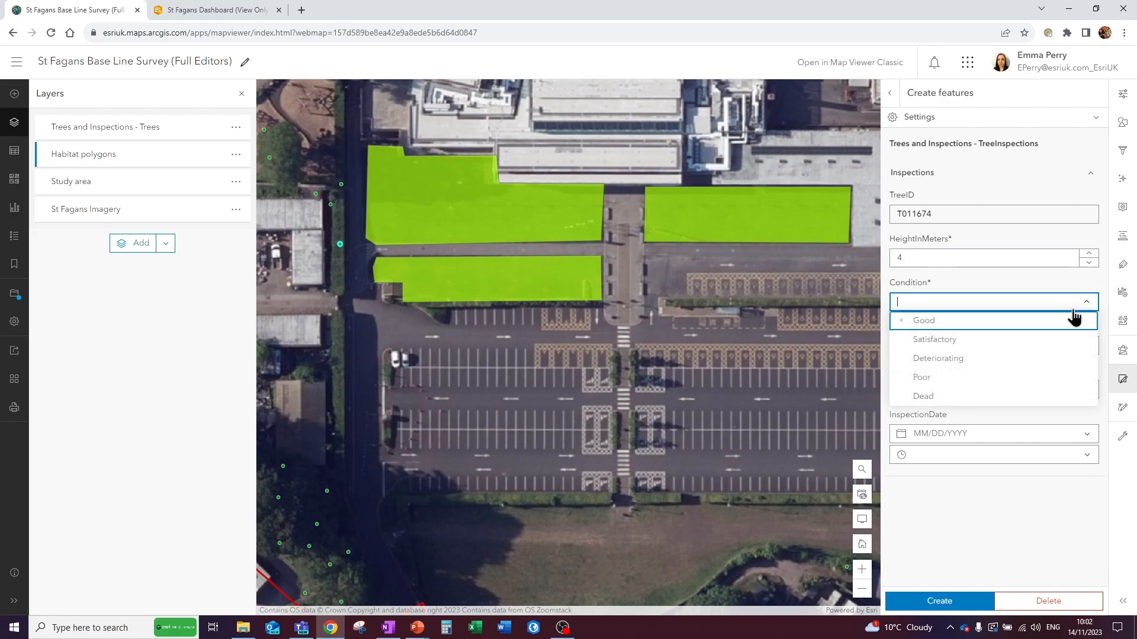
{"action": "left_click", "coordinate": [926, 322]}
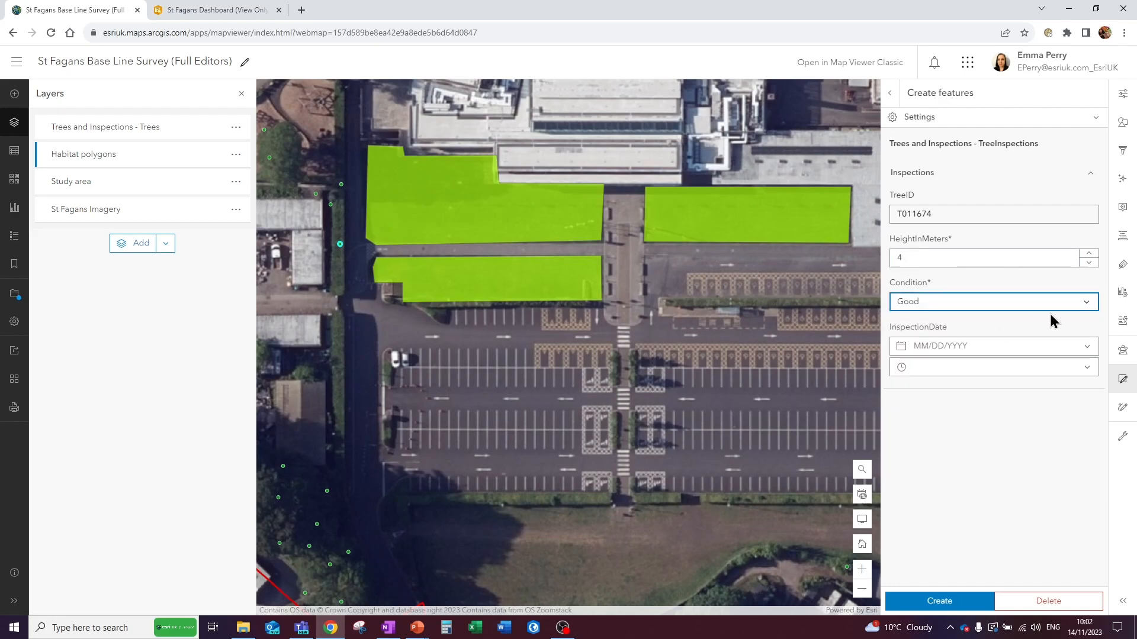
{"action": "left_click", "coordinate": [1090, 305]}
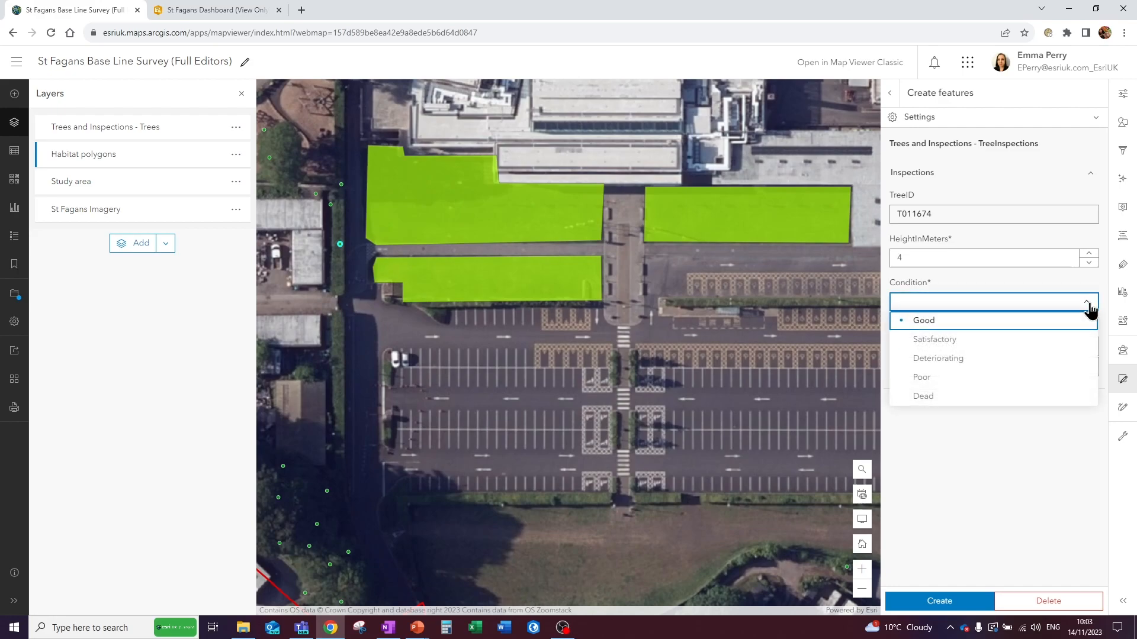
{"action": "left_click", "coordinate": [948, 359]}
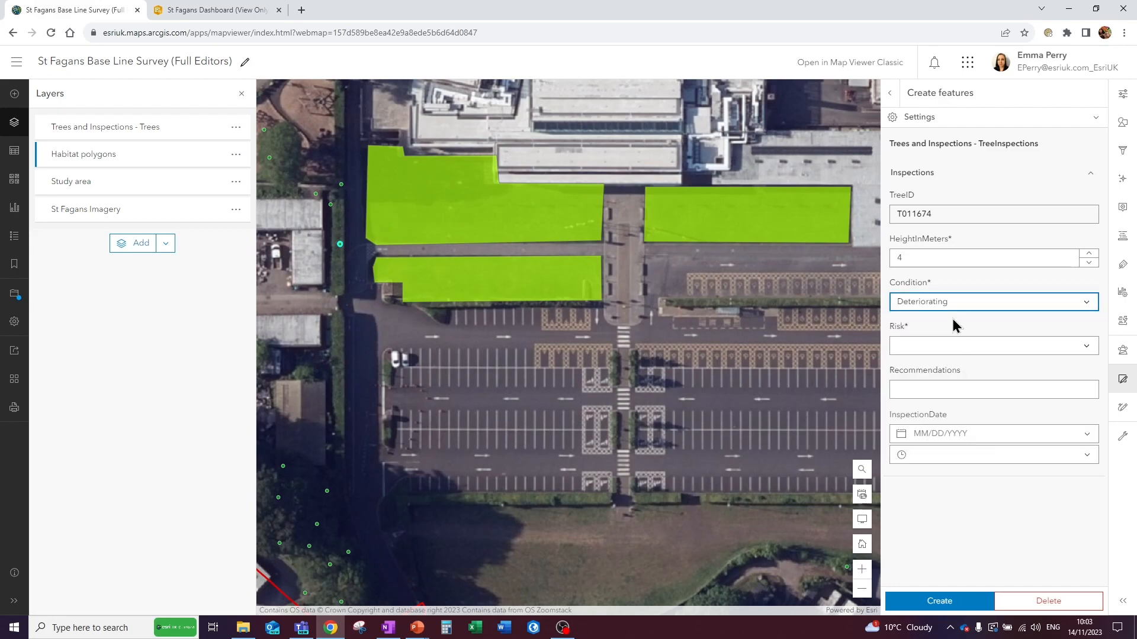
- Set the draft inspection's risk to High Priority and discard the record without creating it
{"action": "left_click", "coordinate": [1087, 348]}
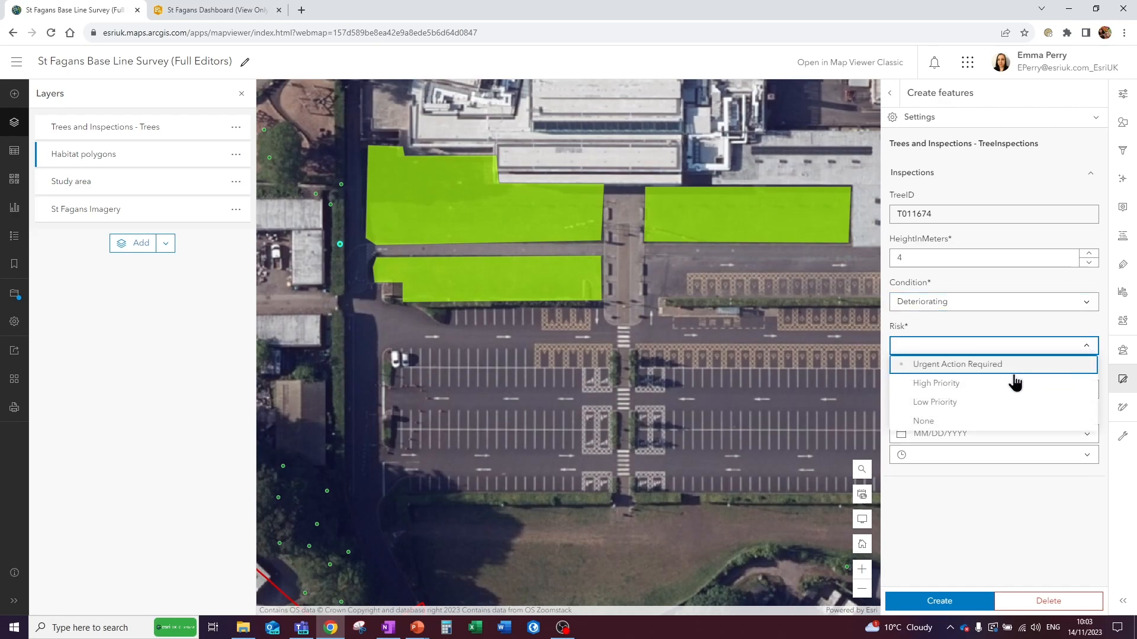
{"action": "left_click", "coordinate": [953, 385]}
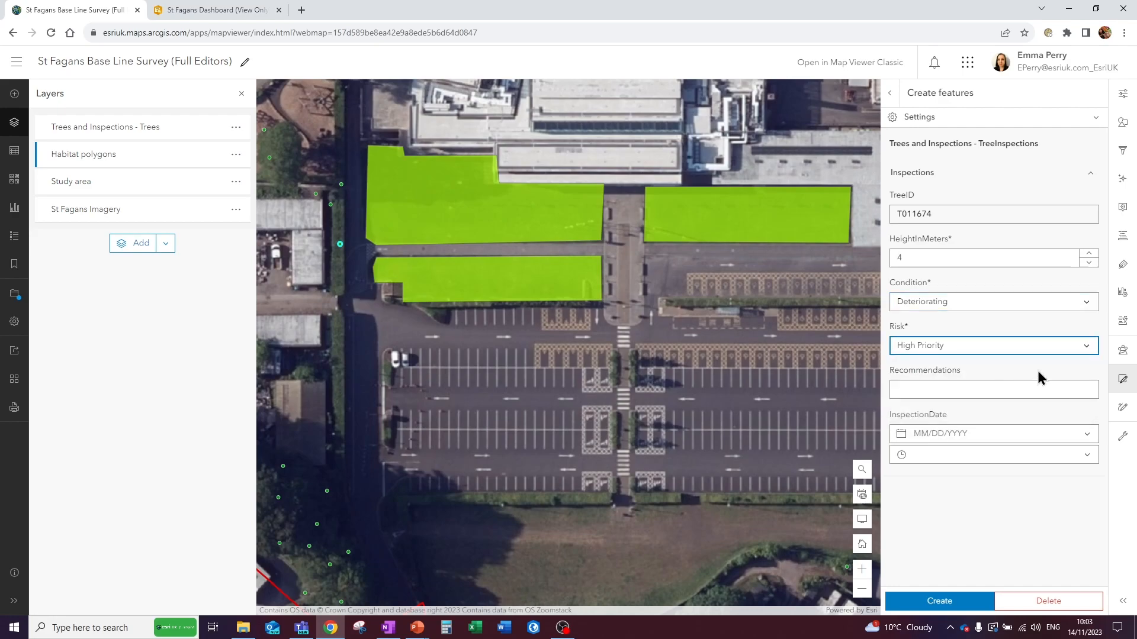
{"action": "left_click", "coordinate": [937, 388]}
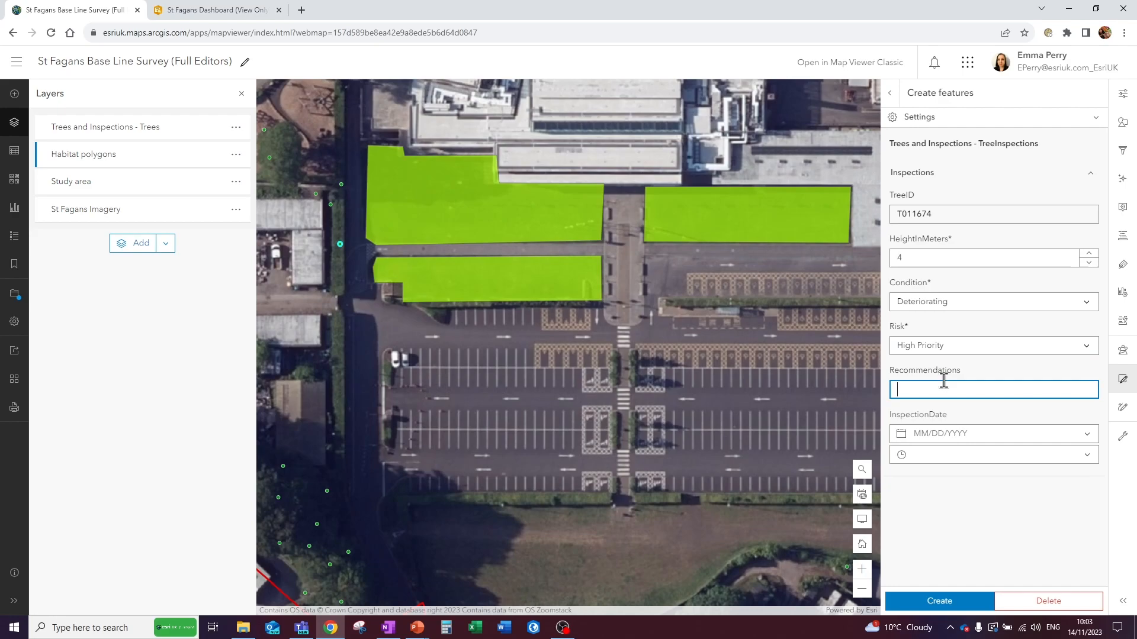
{"action": "left_click", "coordinate": [1059, 609]}
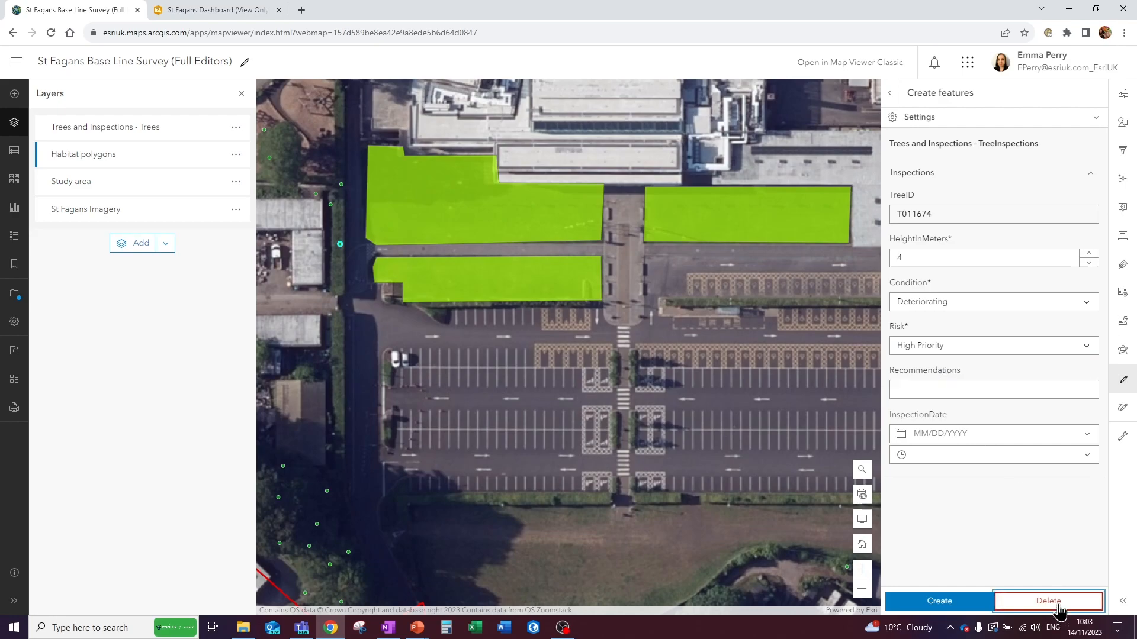
{"action": "left_click", "coordinate": [1049, 598]}
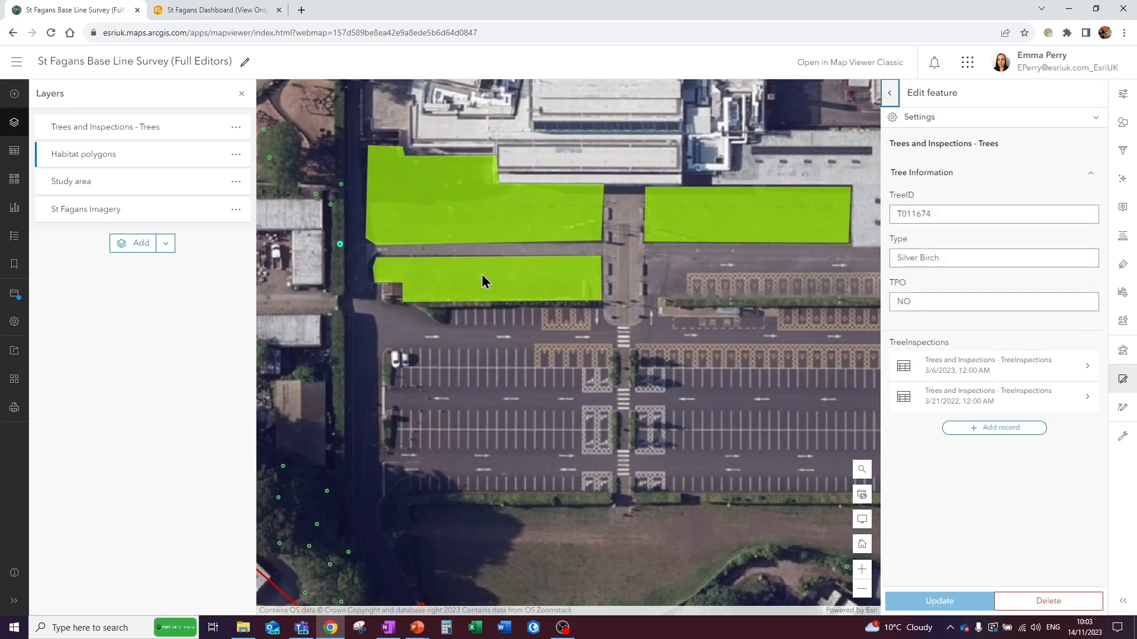
- Open the form configuration of the Trees and Inspections - TreeInspections table and select its Risk field
{"action": "left_click", "coordinate": [14, 154]}
{"action": "left_click", "coordinate": [113, 130]}
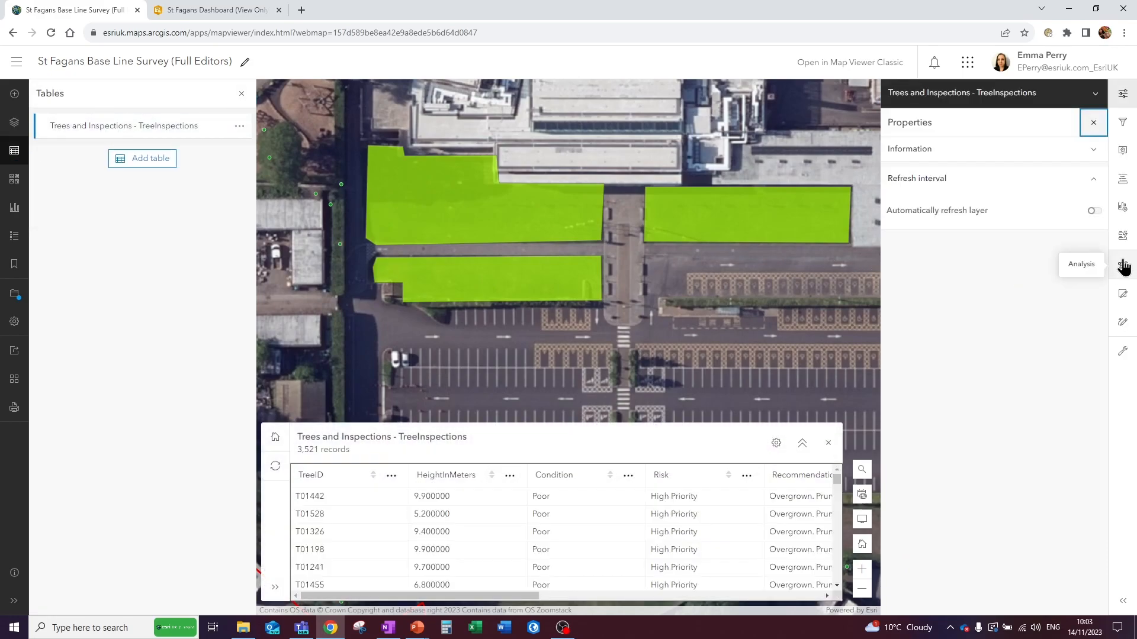
{"action": "left_click", "coordinate": [1123, 235]}
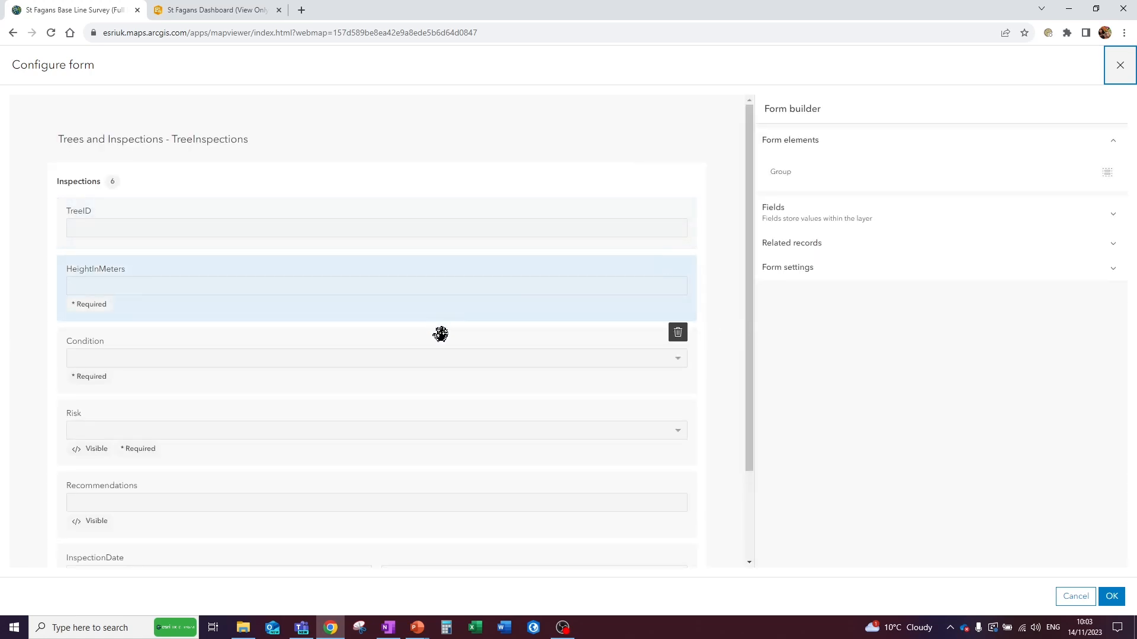
{"action": "left_click", "coordinate": [354, 445]}
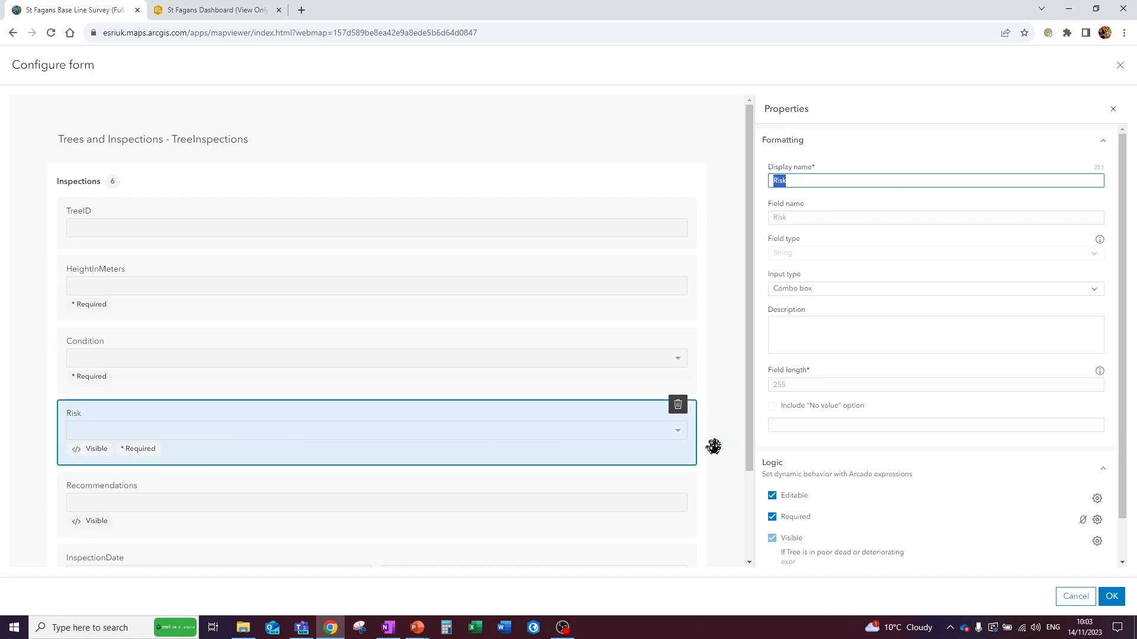
- Examine the conditions of the Risk field's visibility expression and close the form configuration, discarding any changes
{"action": "scroll", "coordinate": [775, 532], "scroll_direction": "down", "scroll_amount": 2}
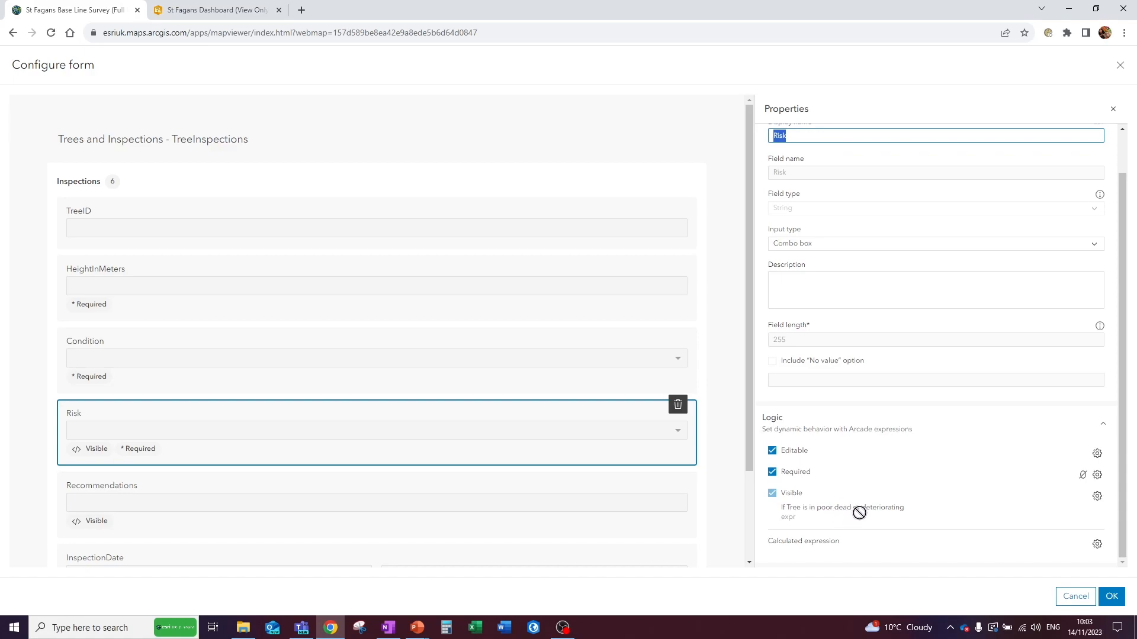
{"action": "left_click", "coordinate": [1097, 497]}
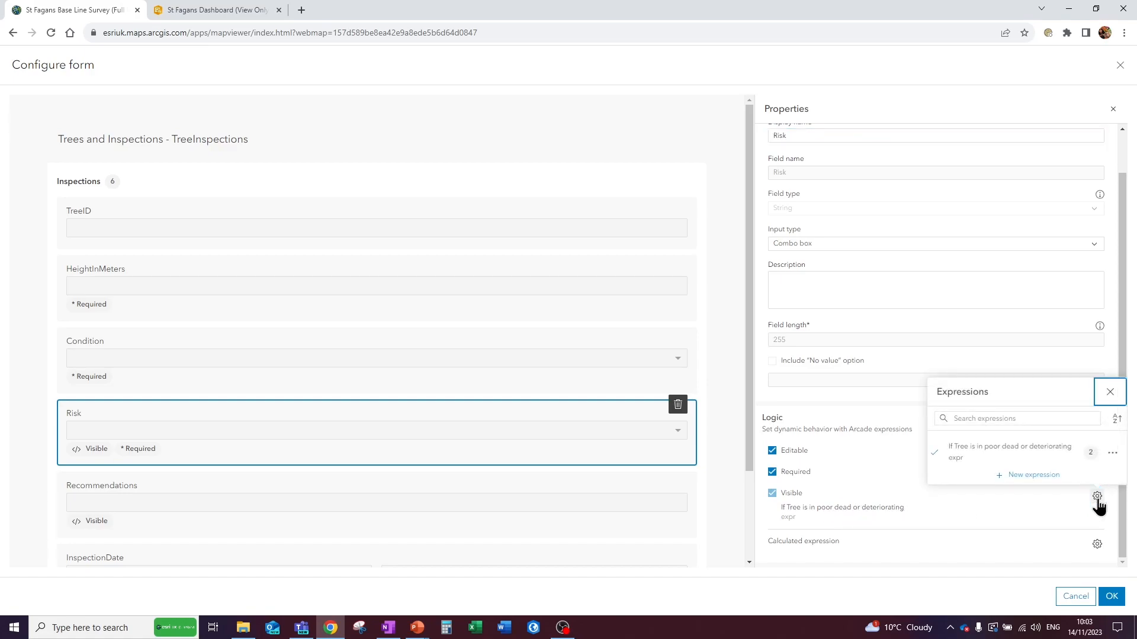
{"action": "left_click", "coordinate": [1113, 453]}
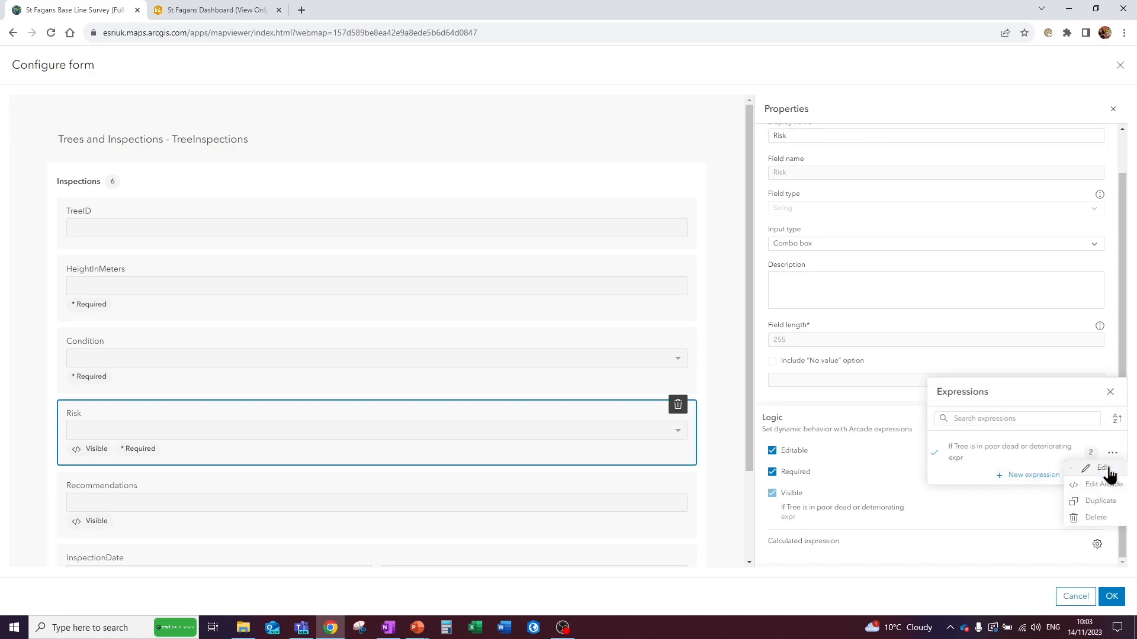
{"action": "left_click", "coordinate": [1103, 468]}
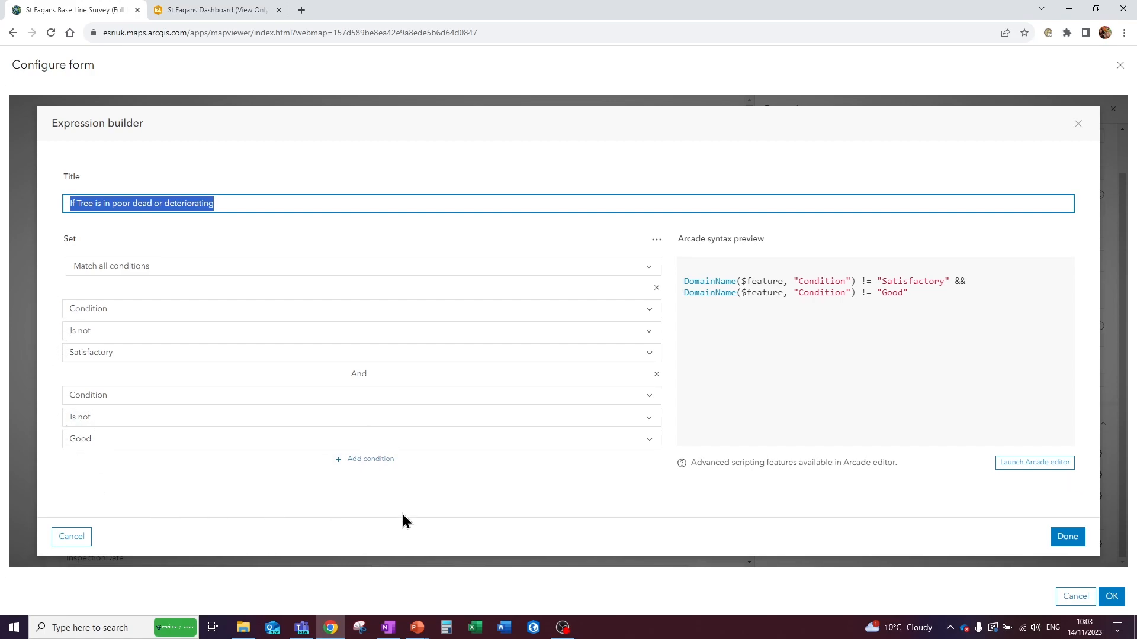
{"action": "left_click", "coordinate": [1067, 536]}
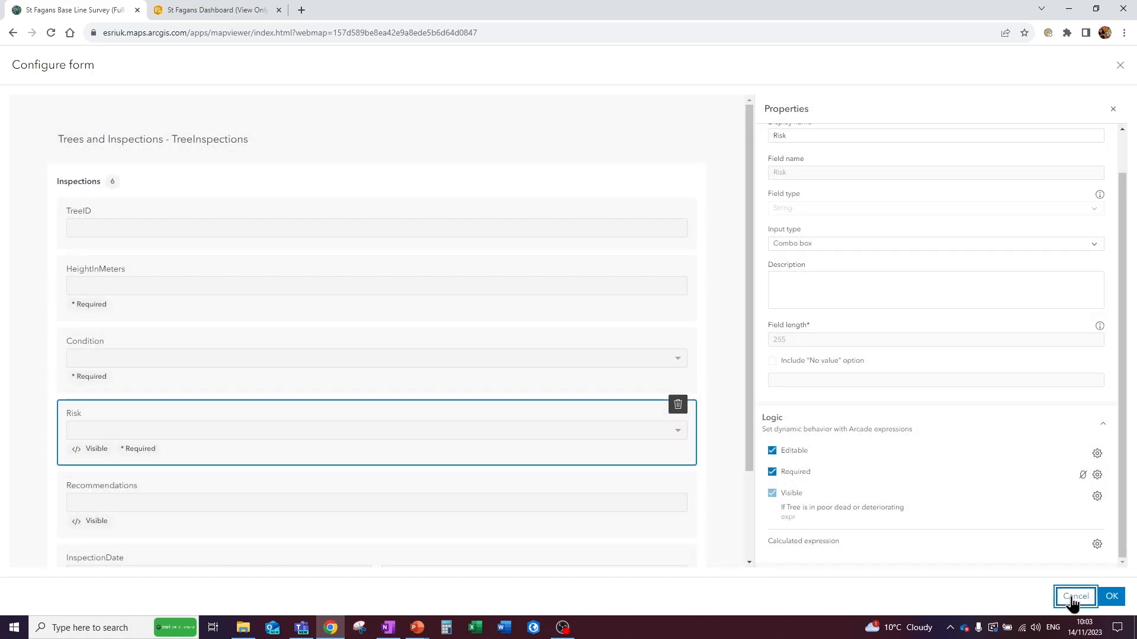
{"action": "left_click", "coordinate": [1075, 597]}
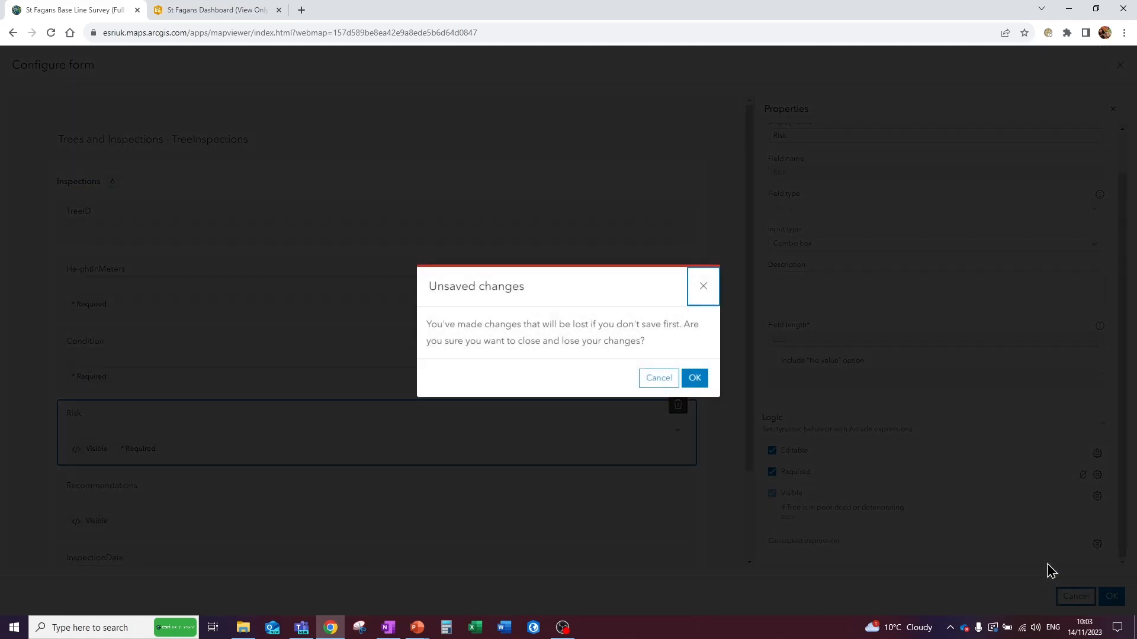
{"action": "left_click", "coordinate": [693, 376]}
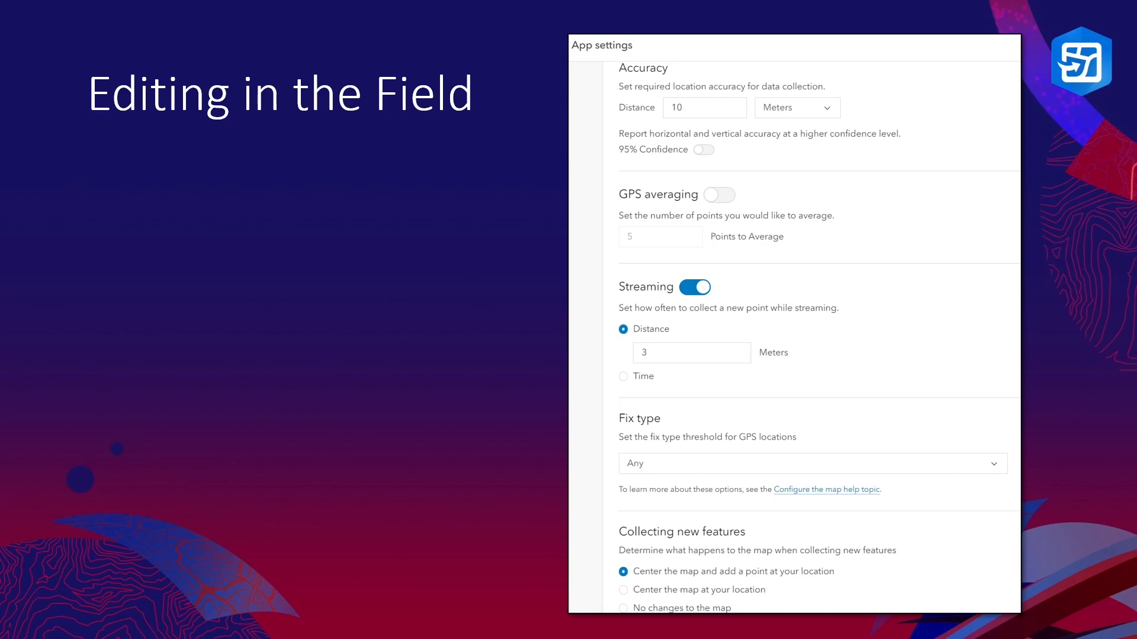
{"action": "key", "text": "Right"}
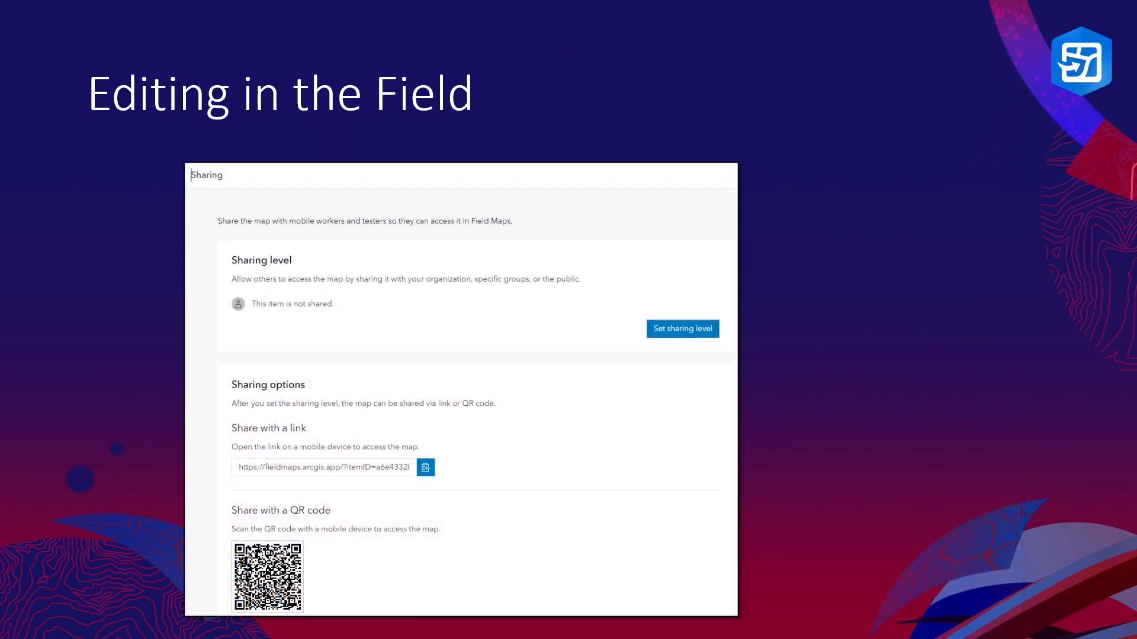